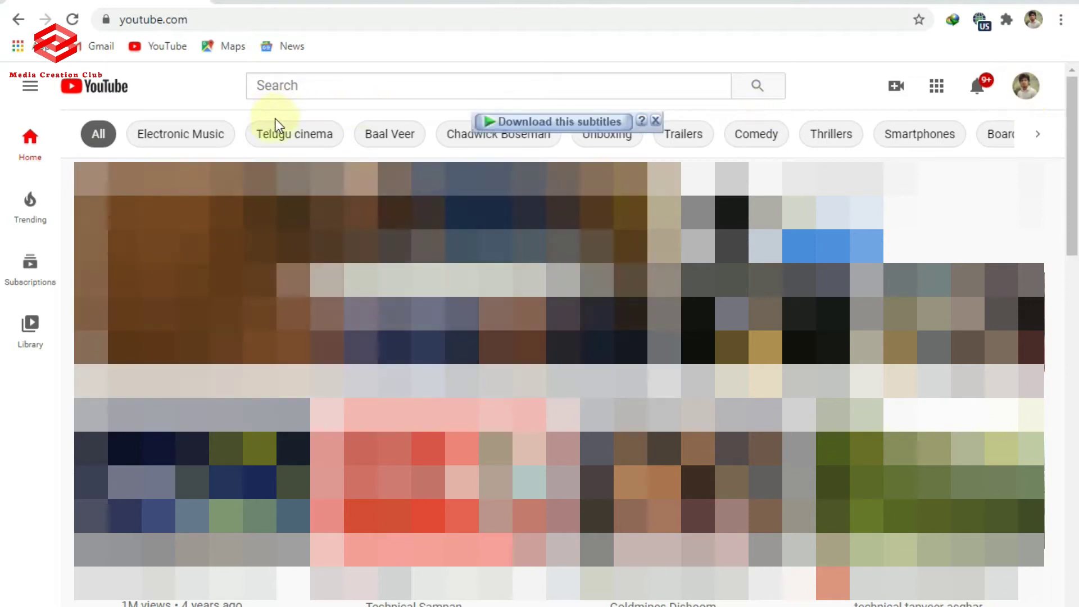
# - Open YouTube Studio from the account menu and go to the live streaming page
pyautogui.click(1026, 90)
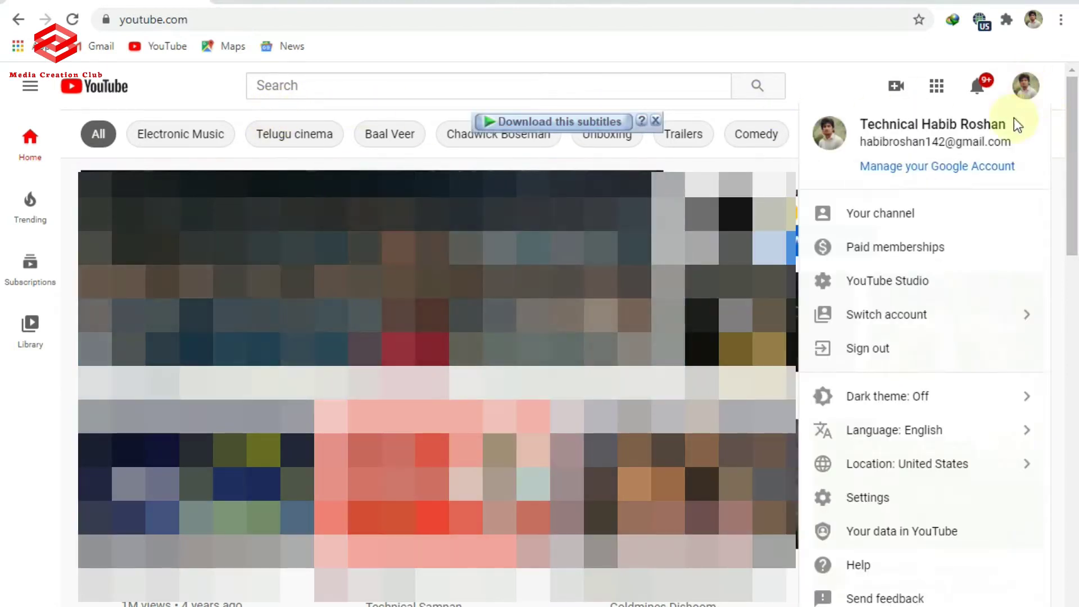
pyautogui.click(932, 284)
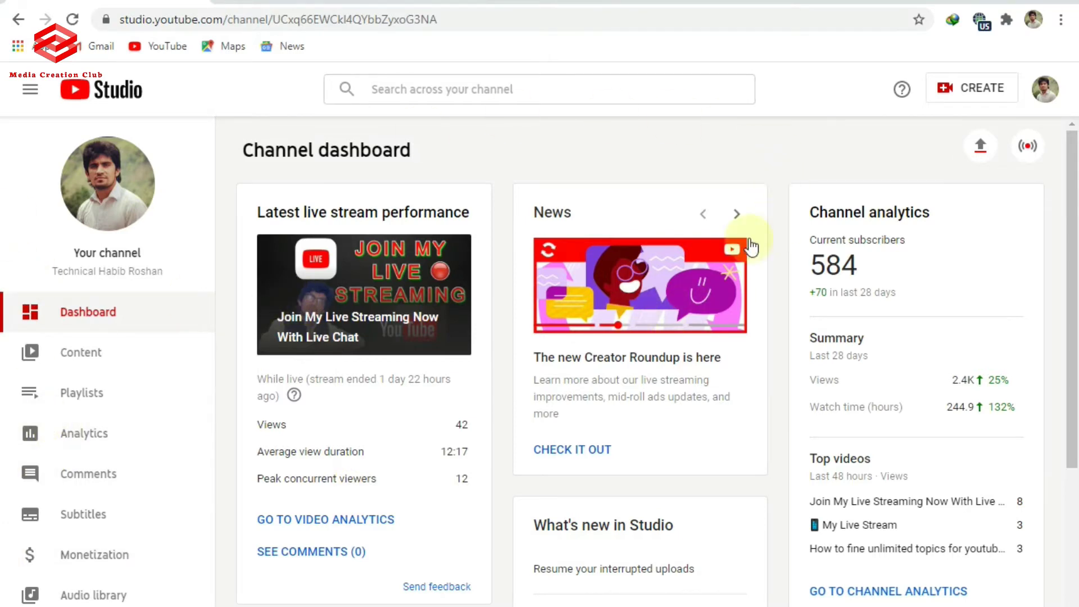
pyautogui.click(1029, 150)
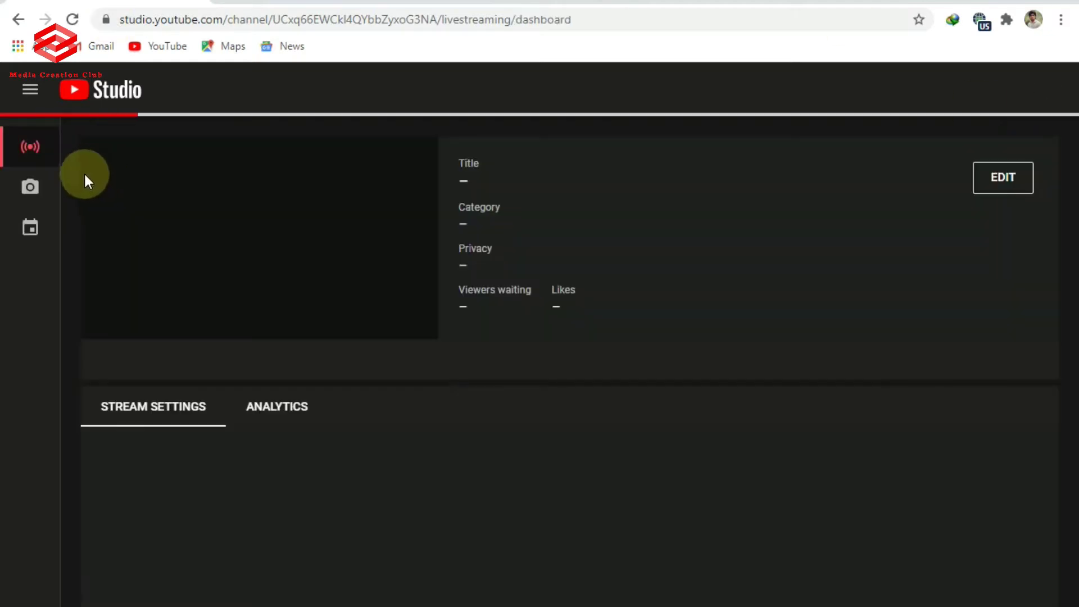
# - Open the Stream page for 'Join My Live Streaming Now With Live Chat'
pyautogui.click(30, 160)
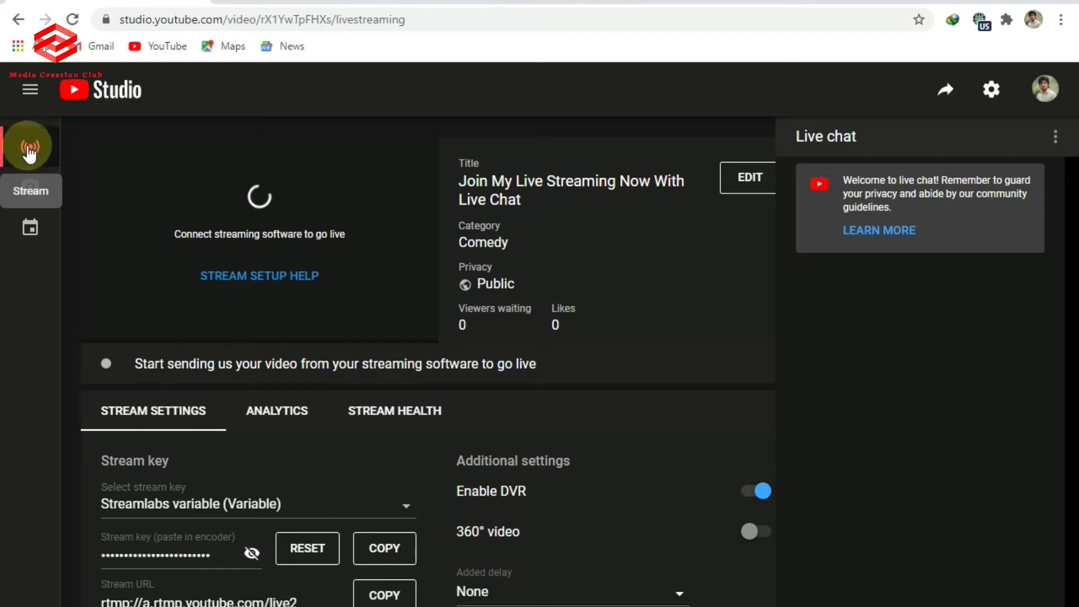
# - Edit the stream details and append ' #2' to the stream title
pyautogui.click(748, 175)
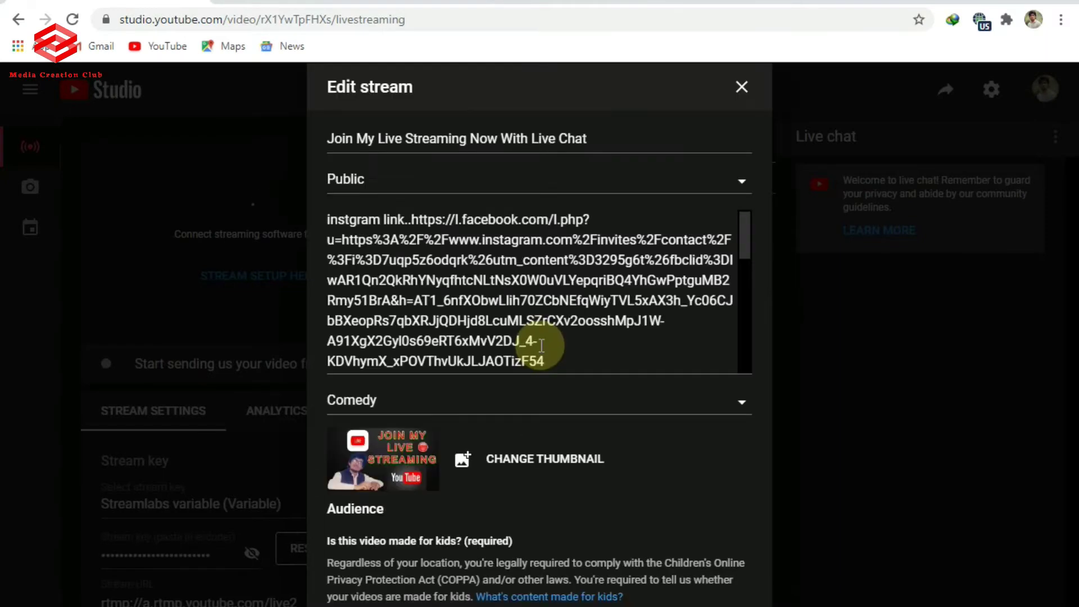
pyautogui.click(745, 233)
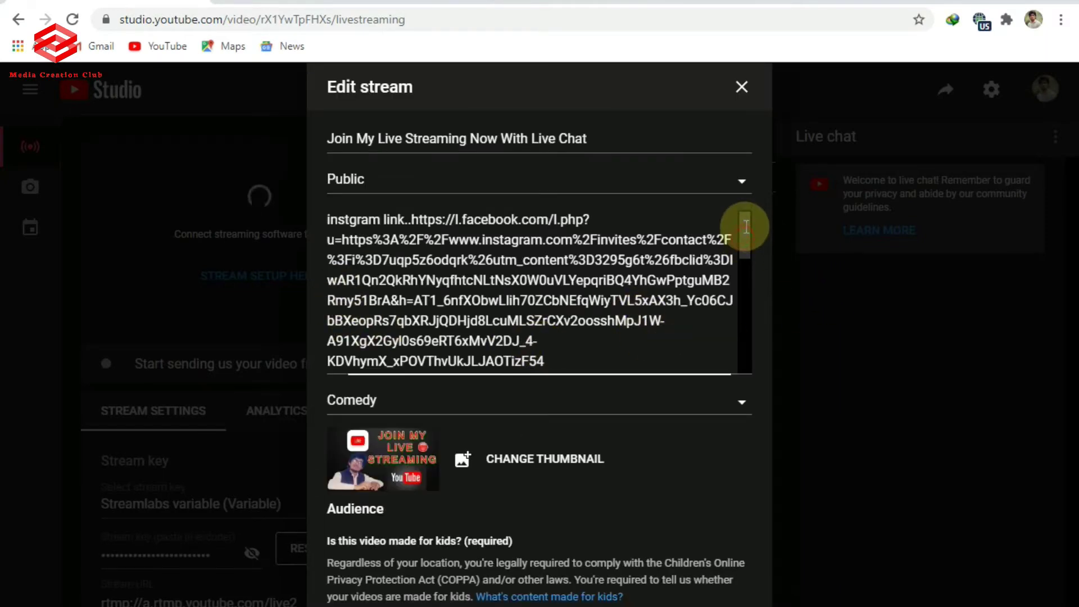
pyautogui.click(593, 138)
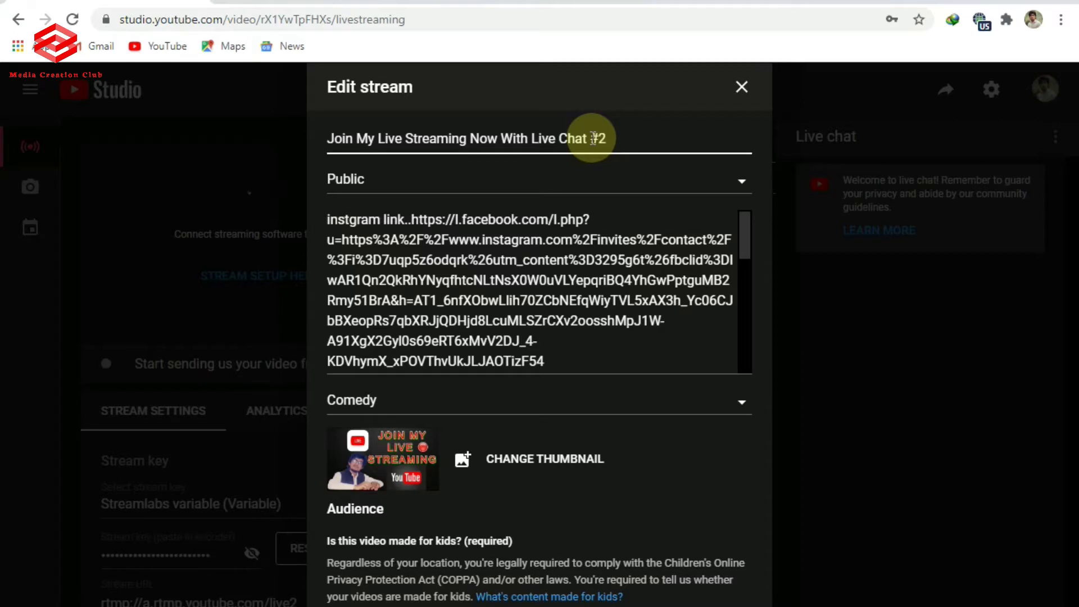
# - Set the thumbnail to 'WhatsApp Image 2020-09-01 at 12.36.11' from the Desktop
pyautogui.click(511, 460)
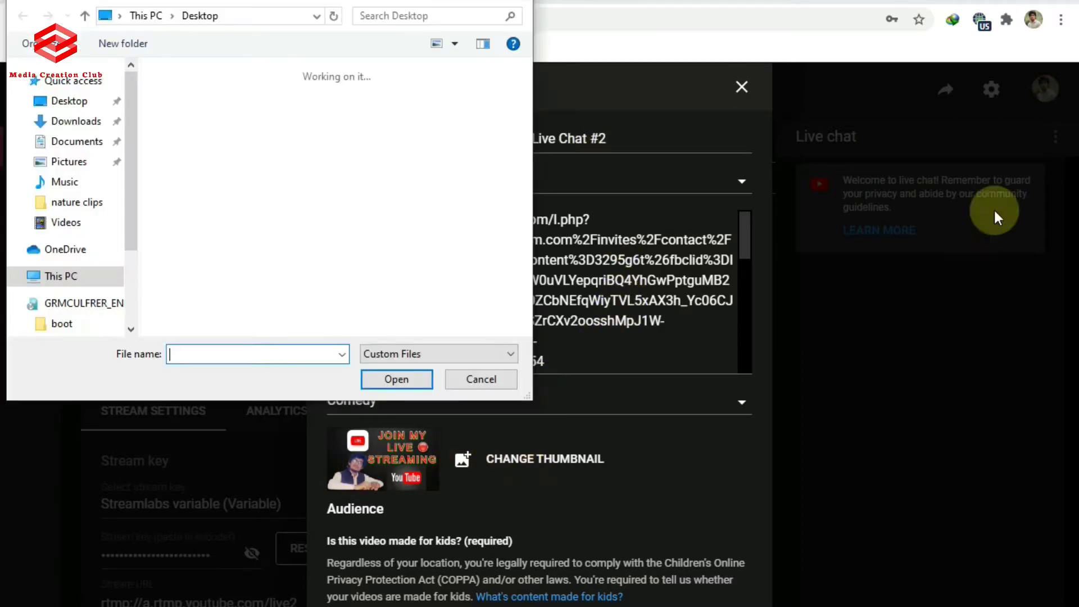
pyautogui.click(70, 108)
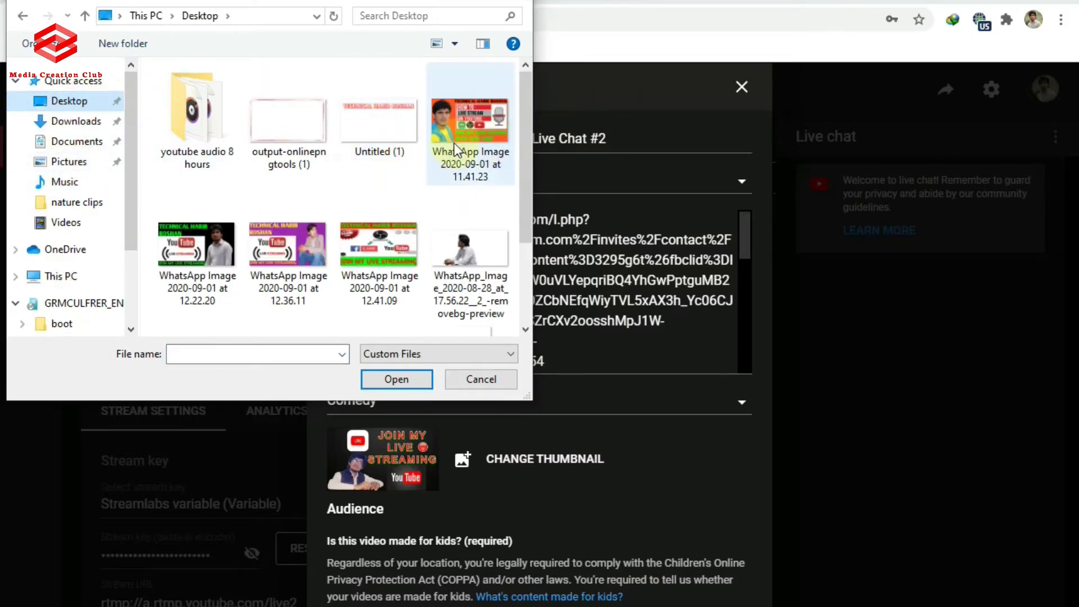
pyautogui.click(284, 265)
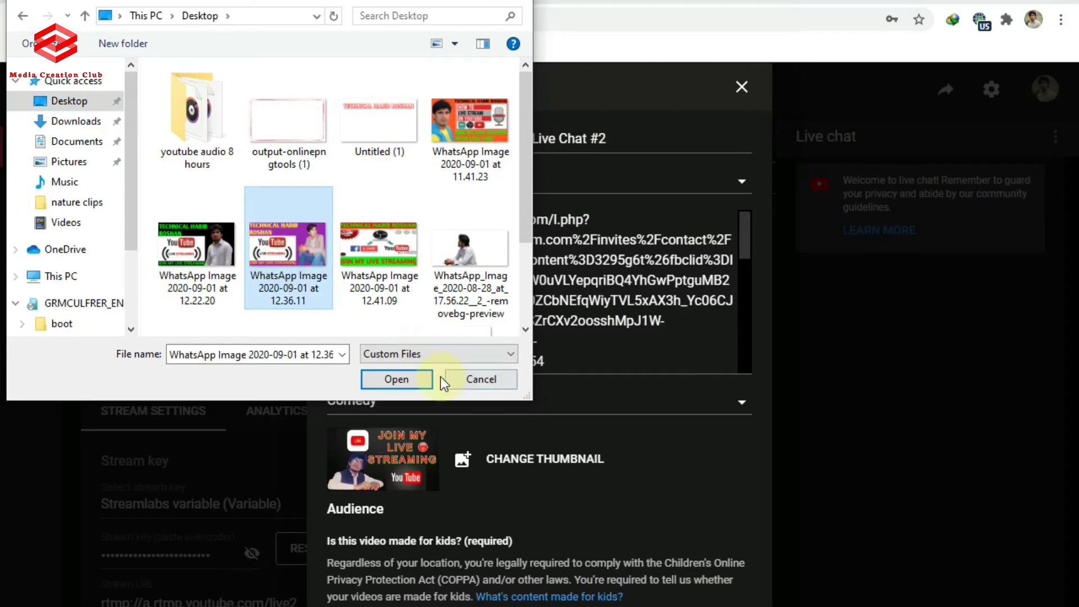
pyautogui.click(414, 380)
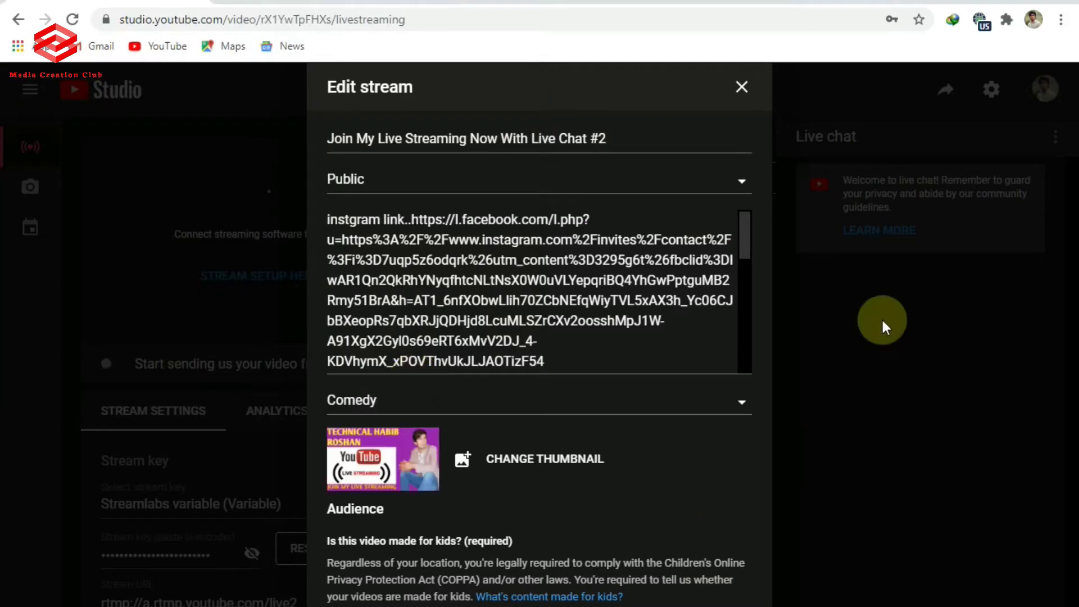
# - Save the edited stream details and copy the stream key
pyautogui.moveTo(750, 239); pyautogui.dragTo(751, 365)
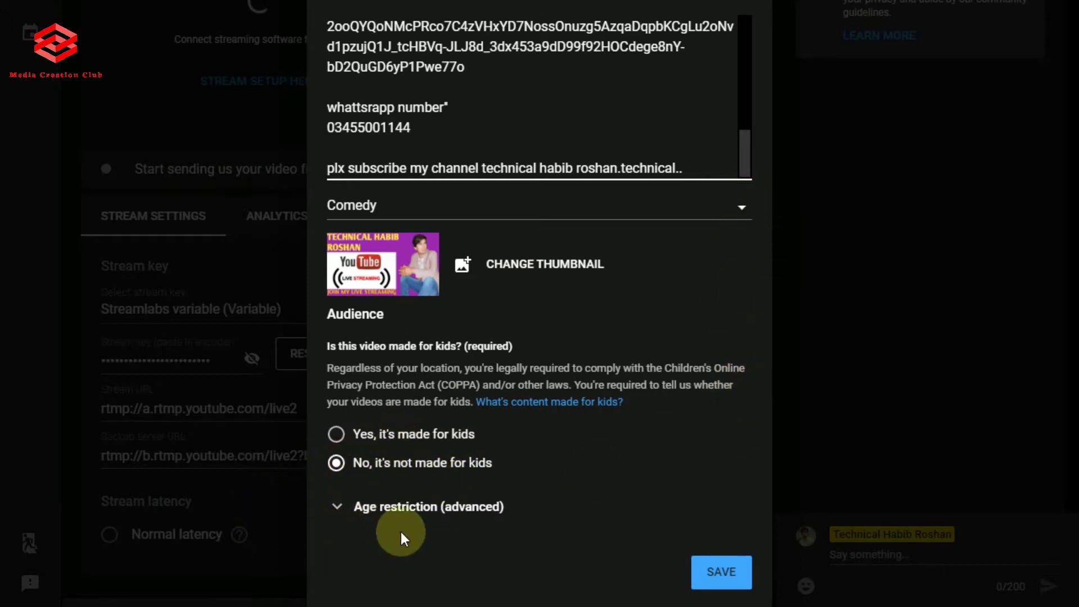
pyautogui.click(722, 575)
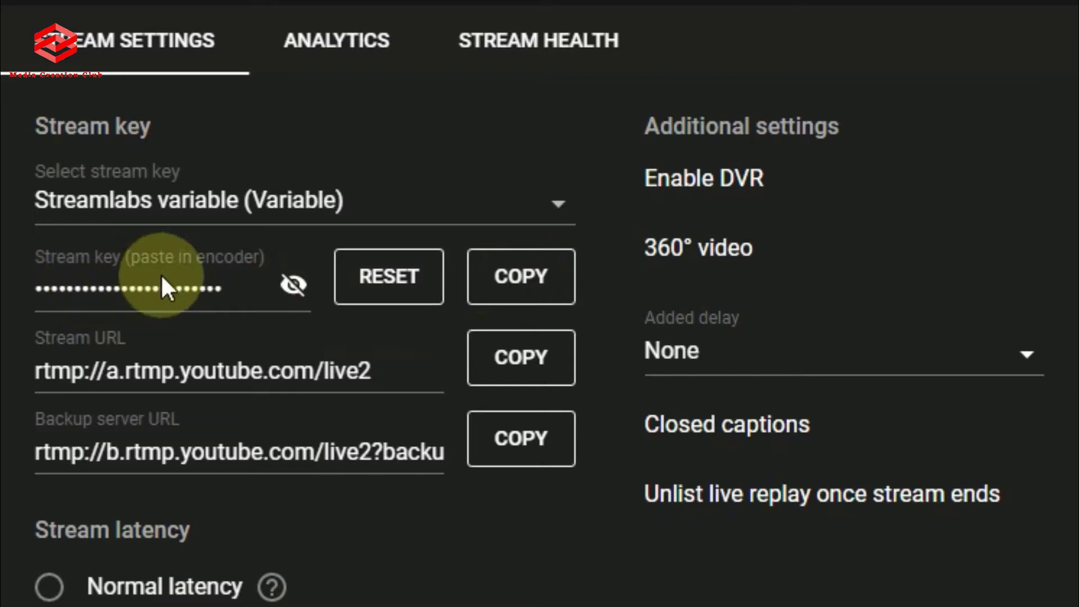
pyautogui.click(511, 292)
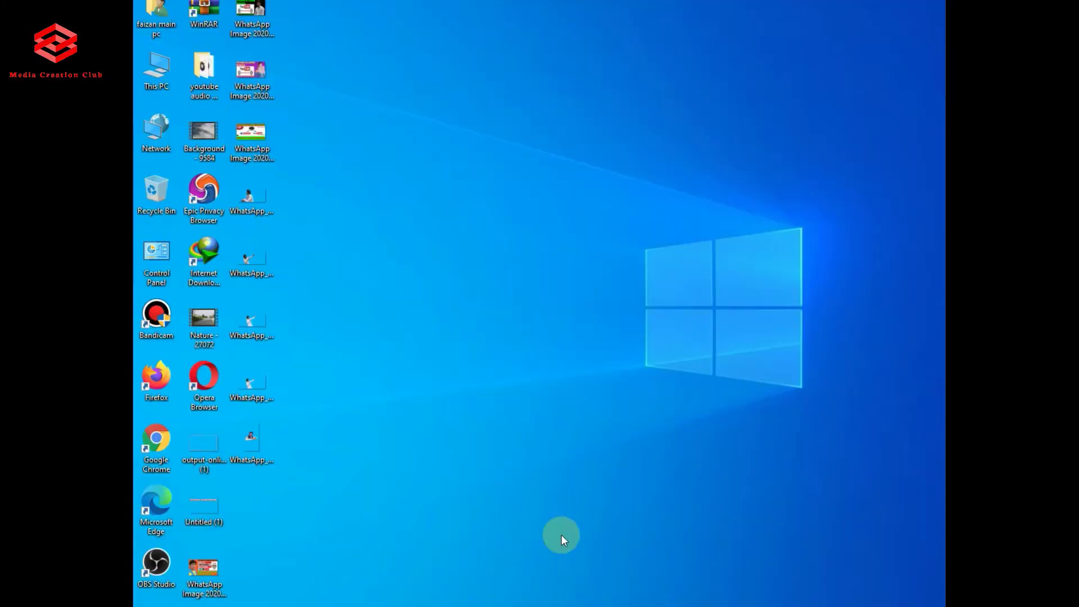
# - Restore the OBS Studio window from the taskbar
pyautogui.moveTo(743, 606)
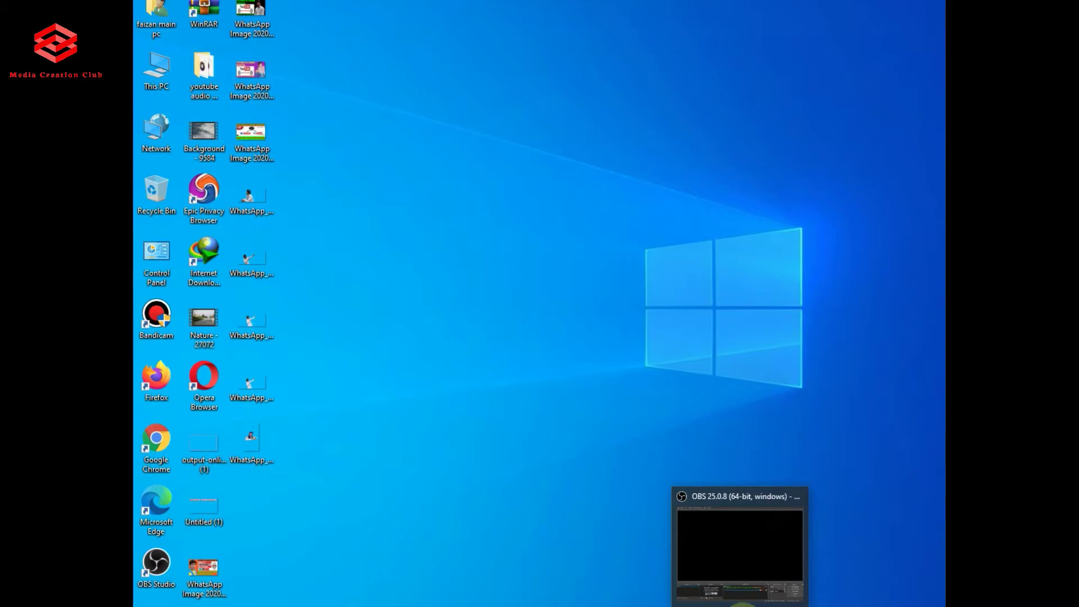
pyautogui.click(742, 606)
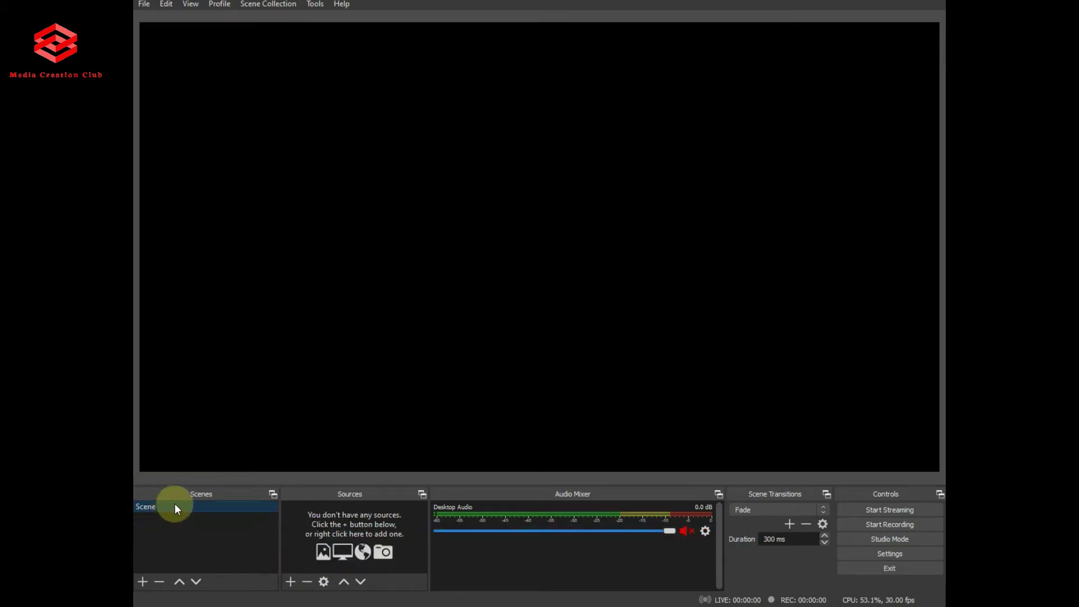
# - Add an Image source using 'output-onlinepngtools (1).png' from the Desktop as the pink frame
pyautogui.click(291, 582)
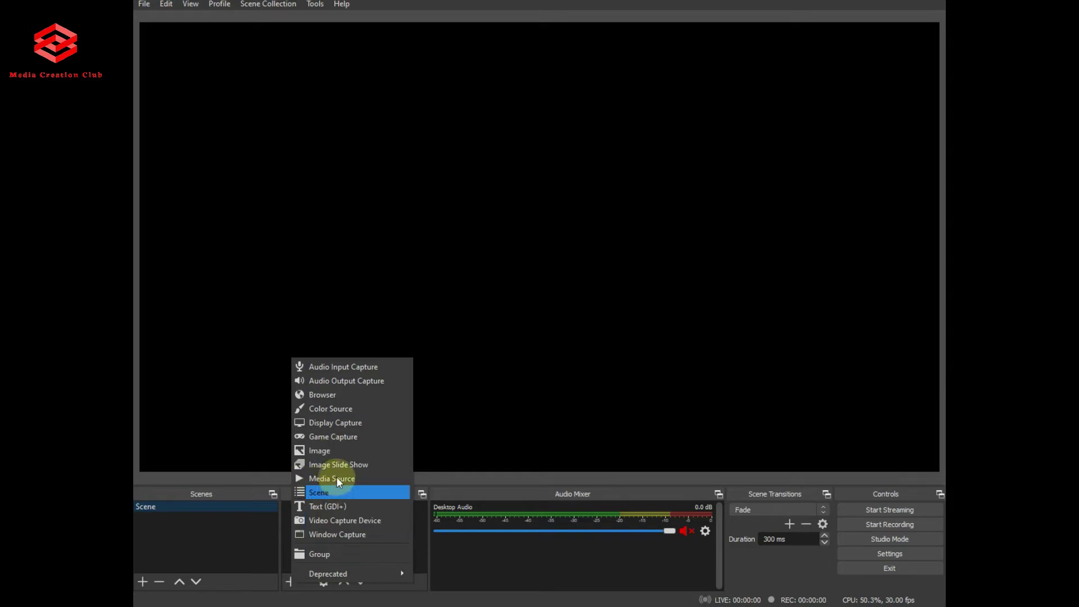
pyautogui.click(328, 453)
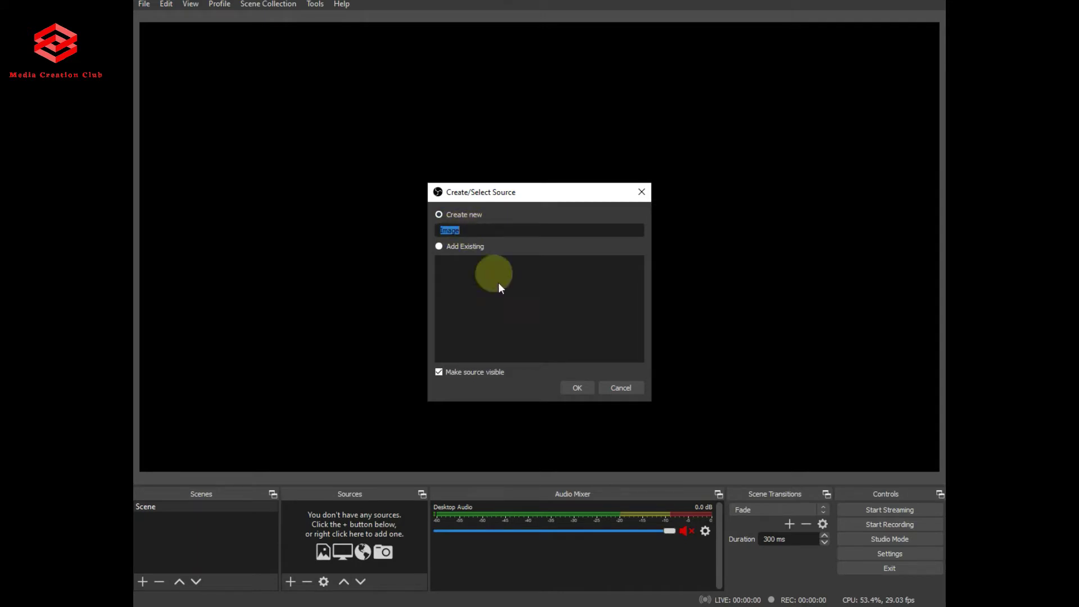
pyautogui.click(577, 388)
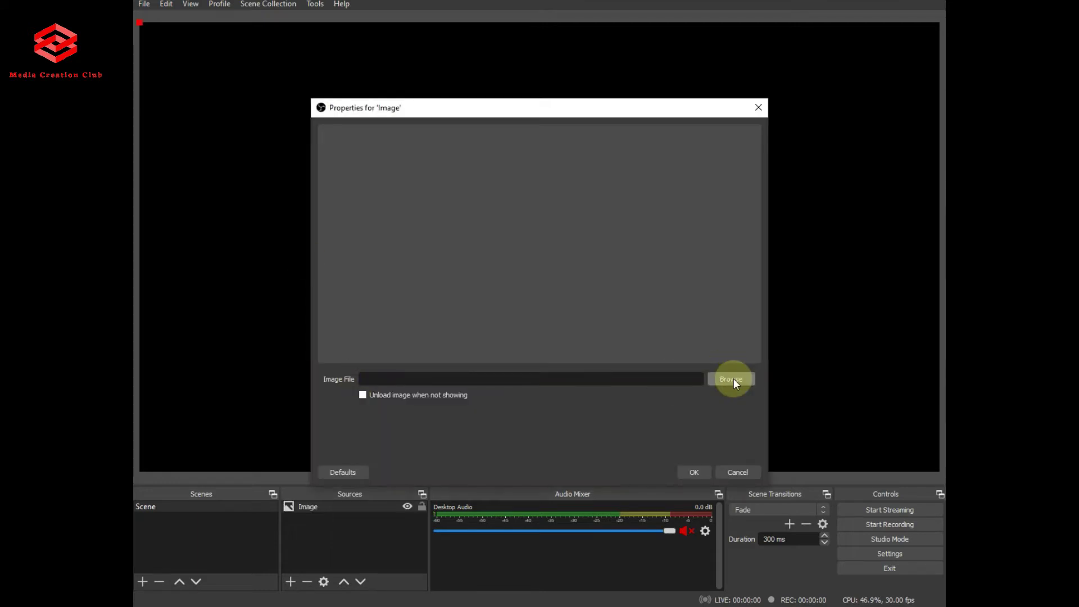
pyautogui.click(734, 380)
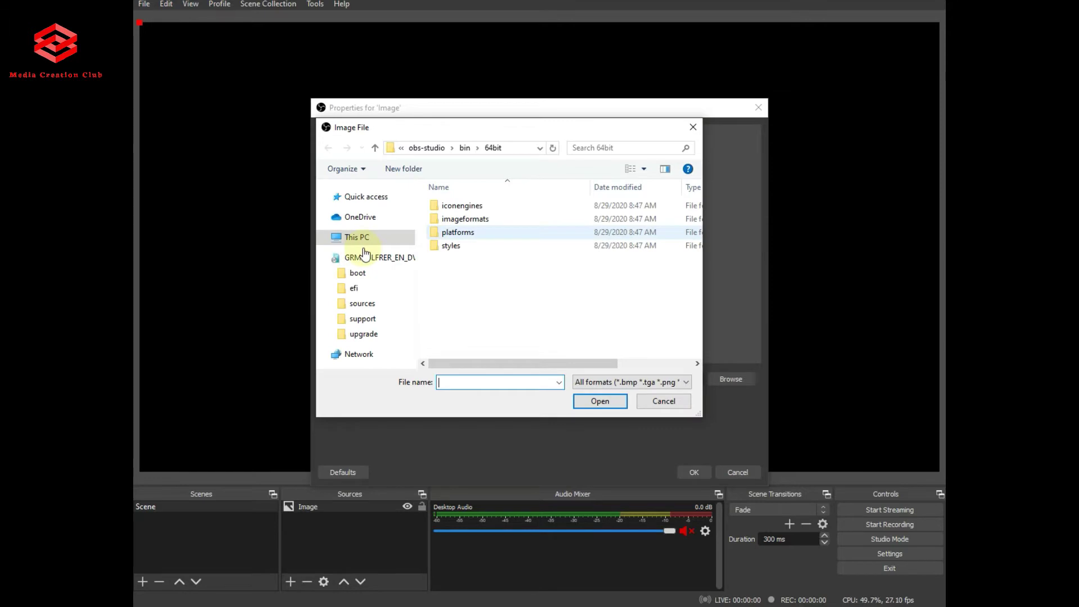
pyautogui.click(360, 212)
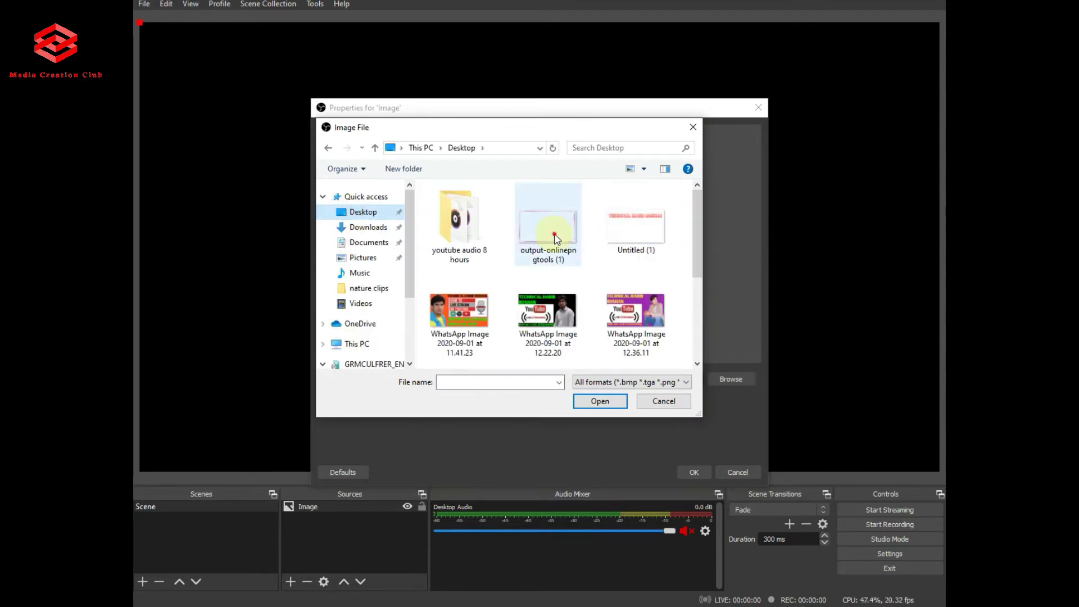
pyautogui.click(554, 235)
pyautogui.click(599, 402)
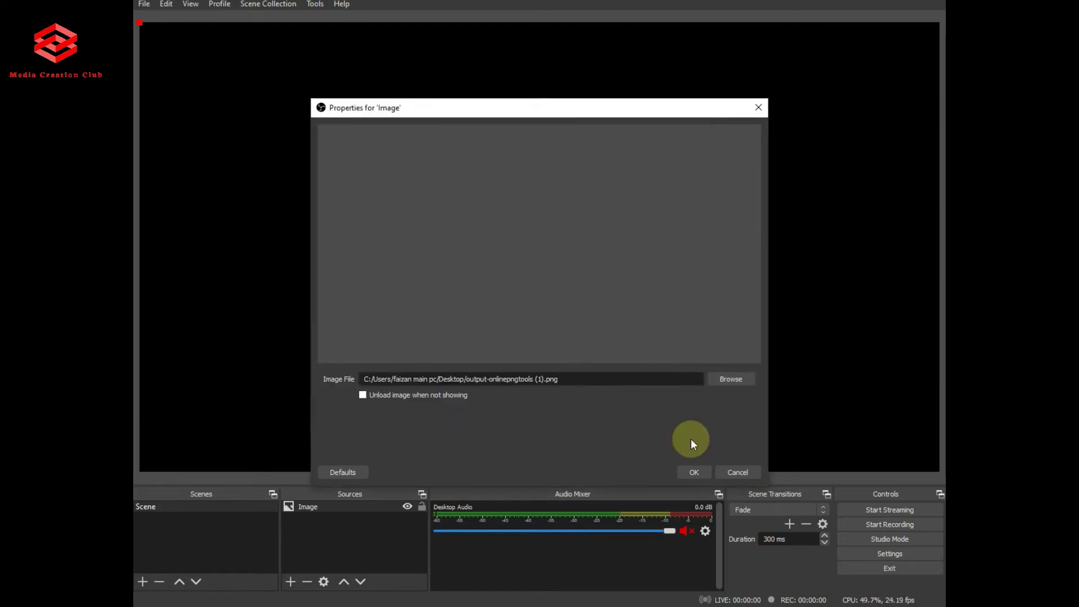
pyautogui.click(700, 474)
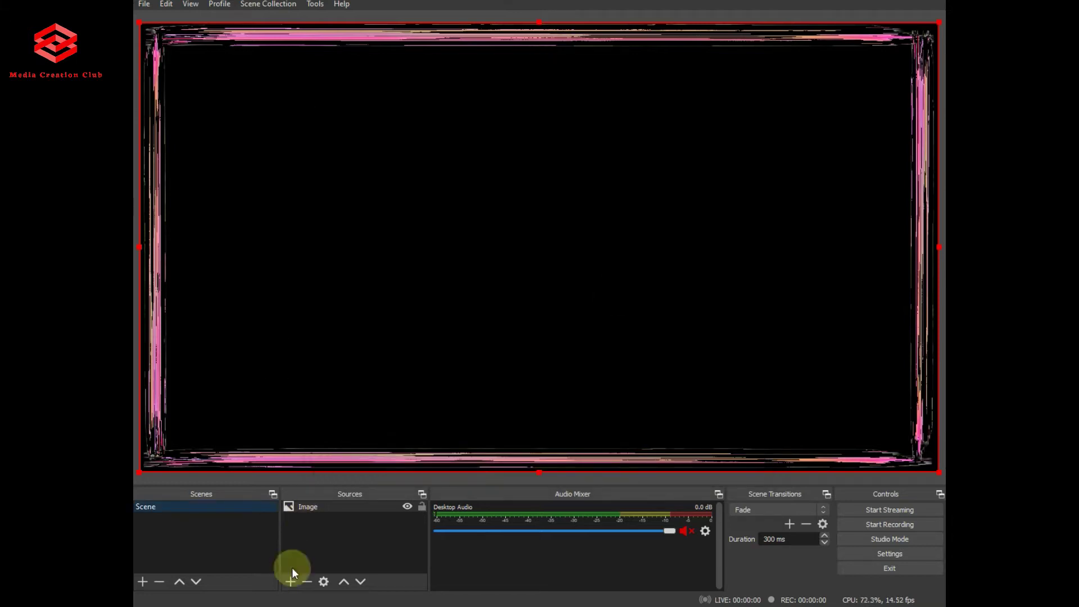
# - Shrink the frame slightly and add a second Image source, Image 2, showing 'Untitled (1).png'
pyautogui.click(290, 582)
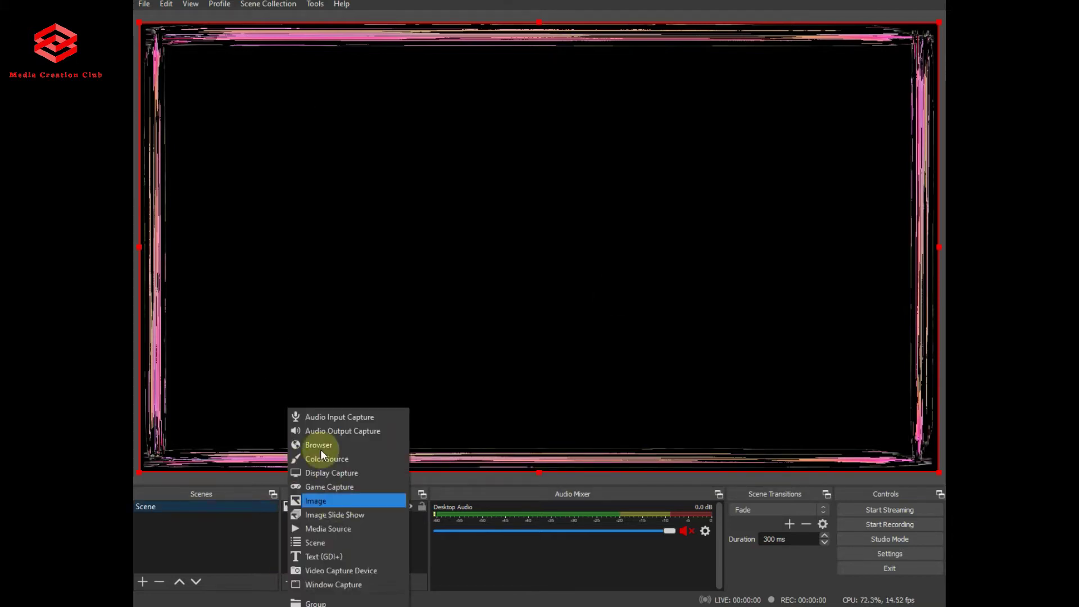
pyautogui.moveTo(937, 23); pyautogui.dragTo(942, 52)
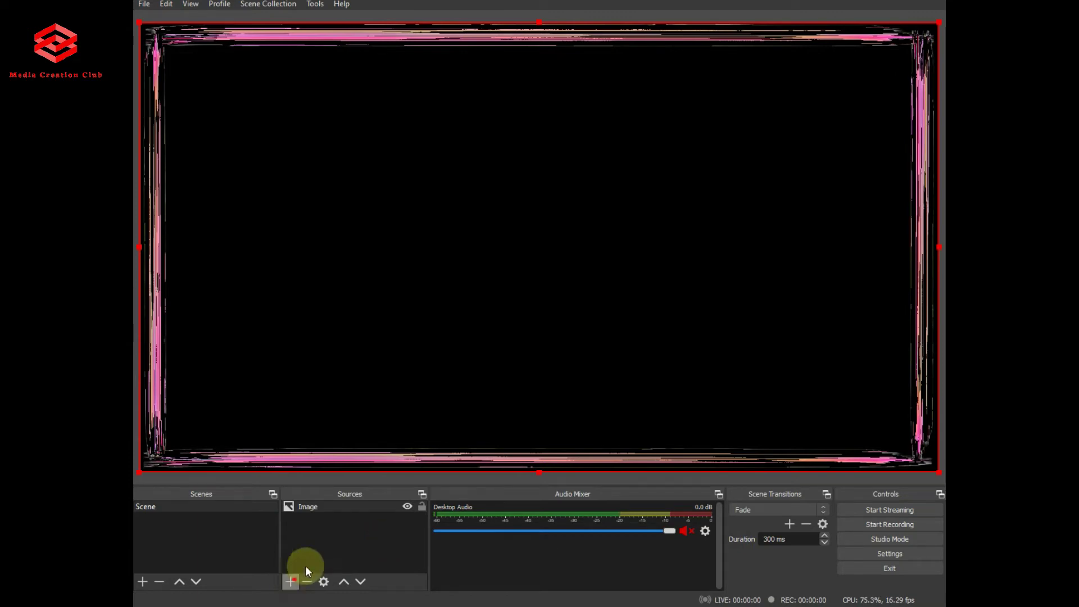
pyautogui.click(290, 581)
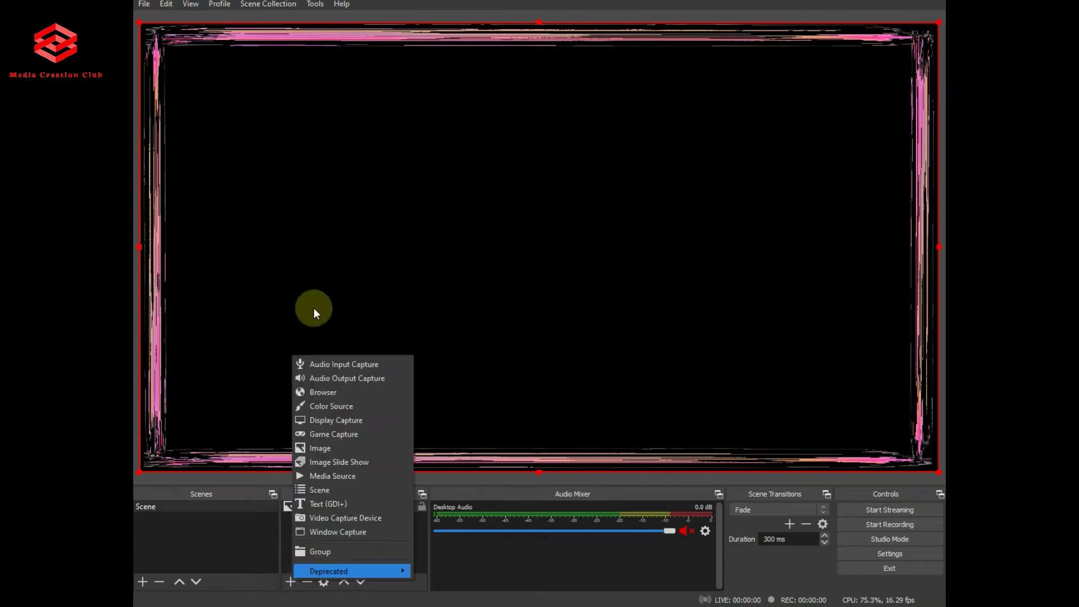
pyautogui.click(323, 449)
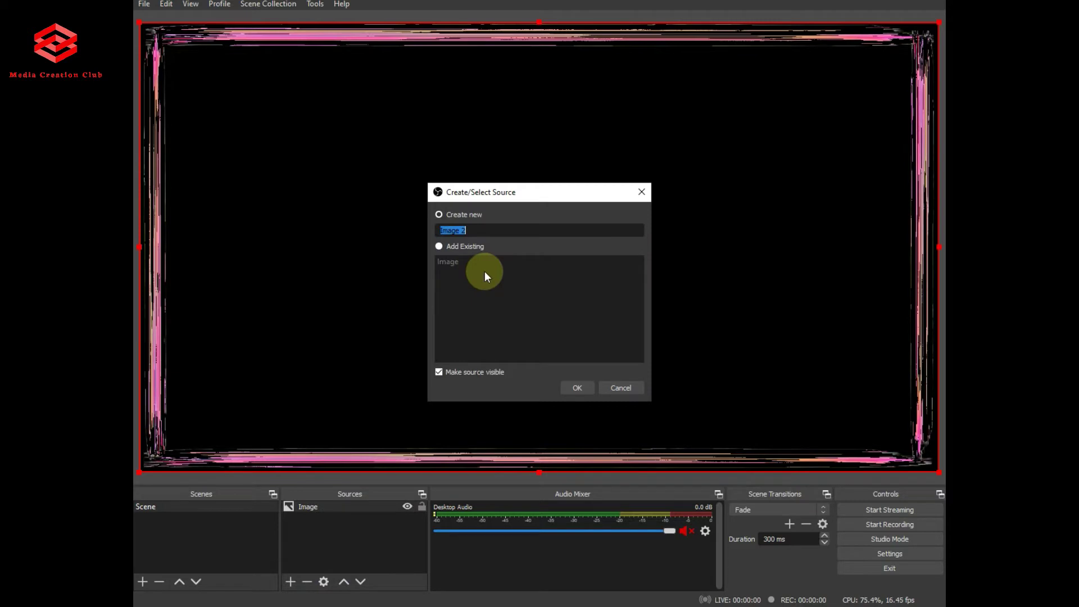
pyautogui.click(580, 386)
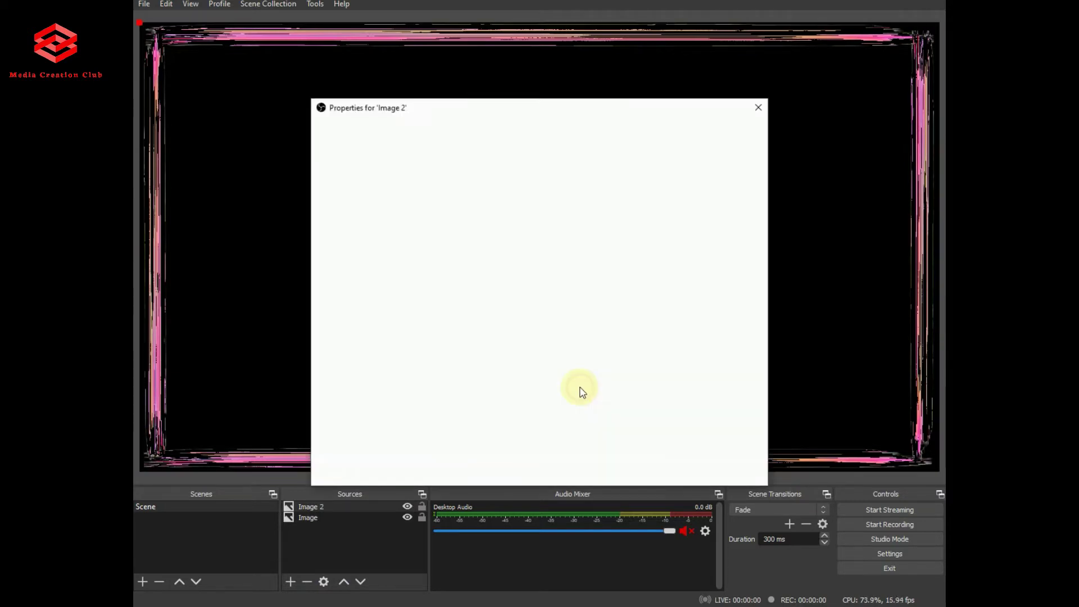
pyautogui.click(743, 381)
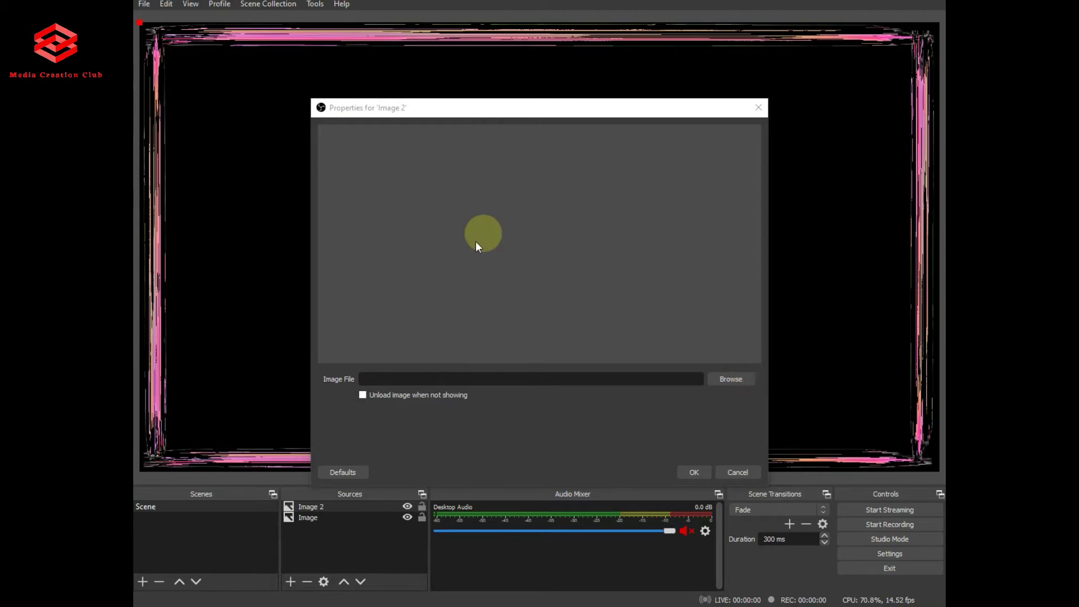
pyautogui.click(637, 239)
pyautogui.click(599, 403)
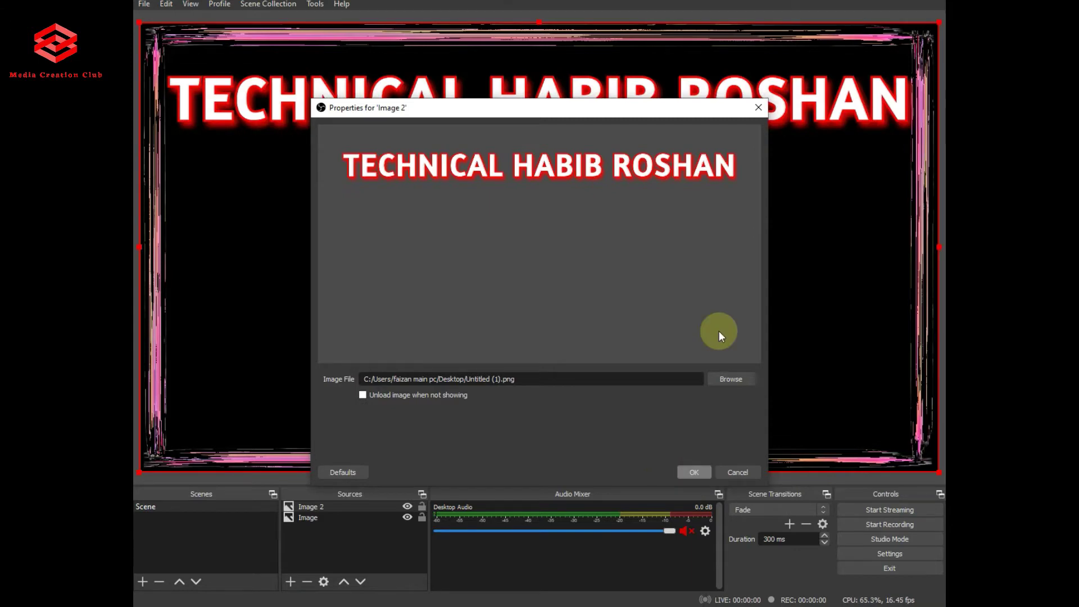
pyautogui.press('Return')
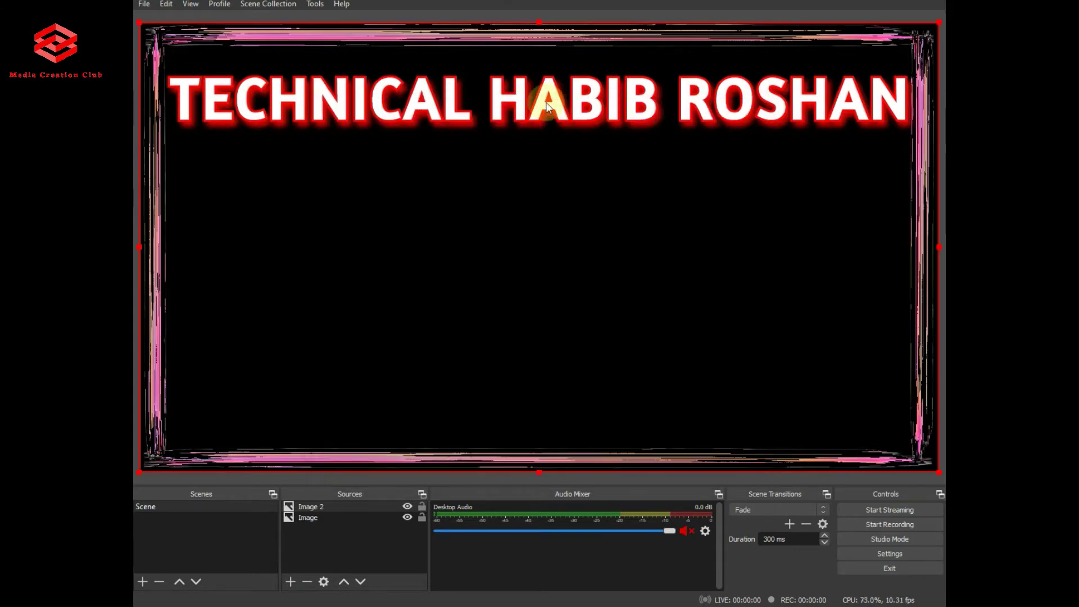
# - Resize the title banner and move it to the top inside the pink frame
pyautogui.press('Left')
pyautogui.press('Left')
pyautogui.press('Left')
pyautogui.press('Left')
pyautogui.press('Left')
pyautogui.press('Left')
pyautogui.press('Left')
pyautogui.press('Left')
pyautogui.press('Left')
pyautogui.press('Left')
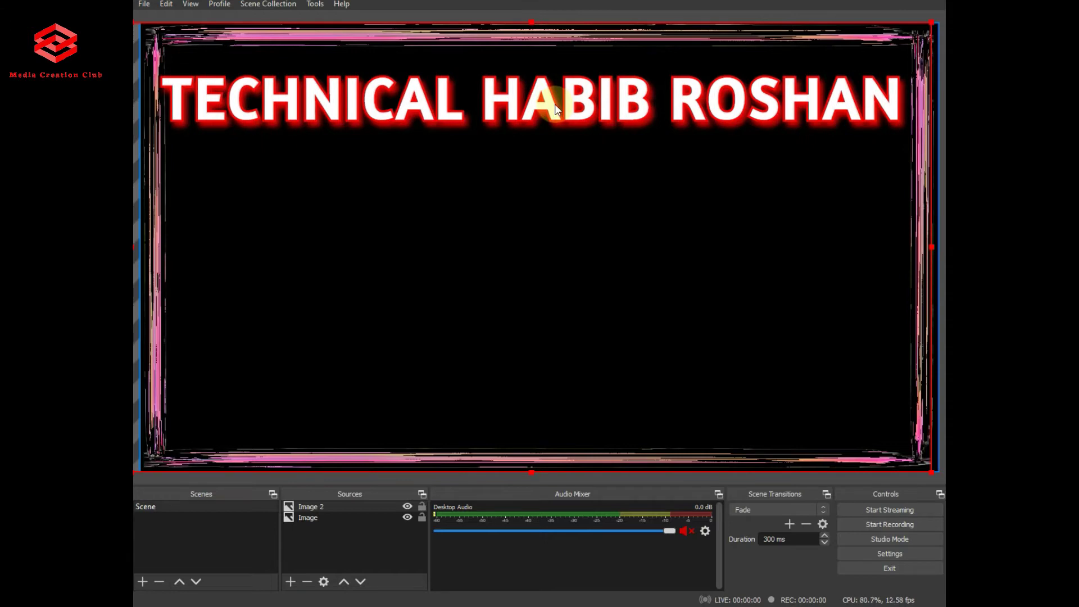
pyautogui.press('Right')
pyautogui.press('Right')
pyautogui.press('Right')
pyautogui.press('Right')
pyautogui.press('Right')
pyautogui.press('Right')
pyautogui.press('Right')
pyautogui.press('Right')
pyautogui.press('Right')
pyautogui.press('Right')
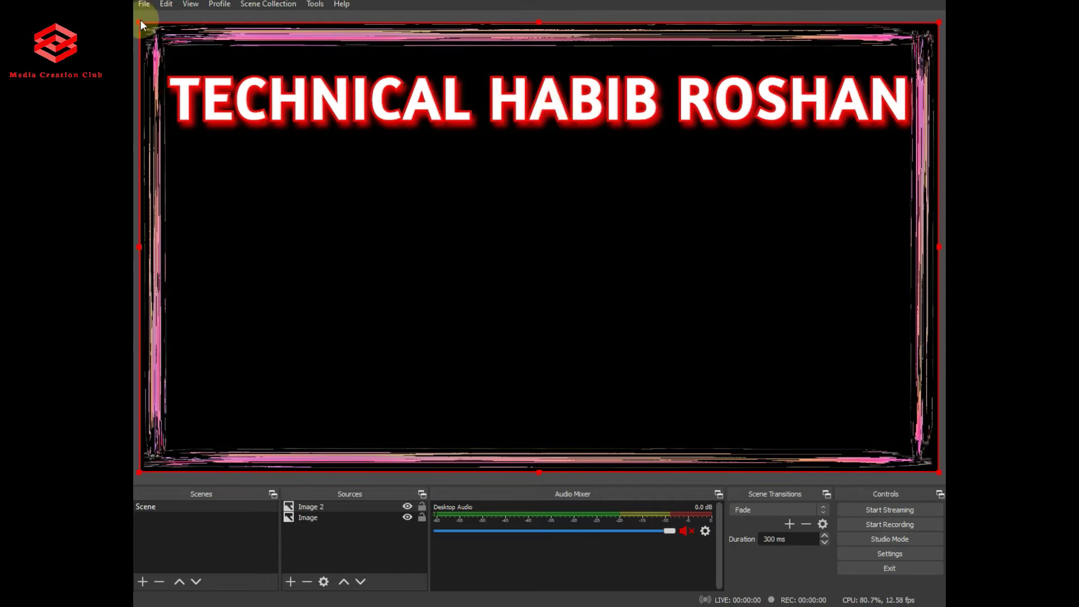
pyautogui.moveTo(141, 22); pyautogui.dragTo(207, 66)
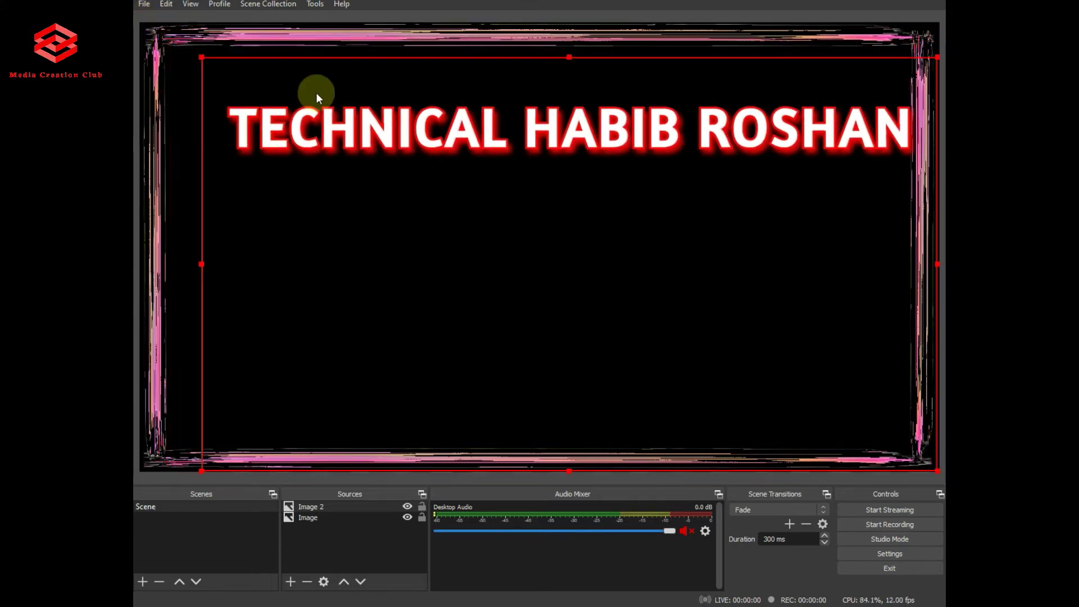
pyautogui.moveTo(548, 97); pyautogui.dragTo(507, 37)
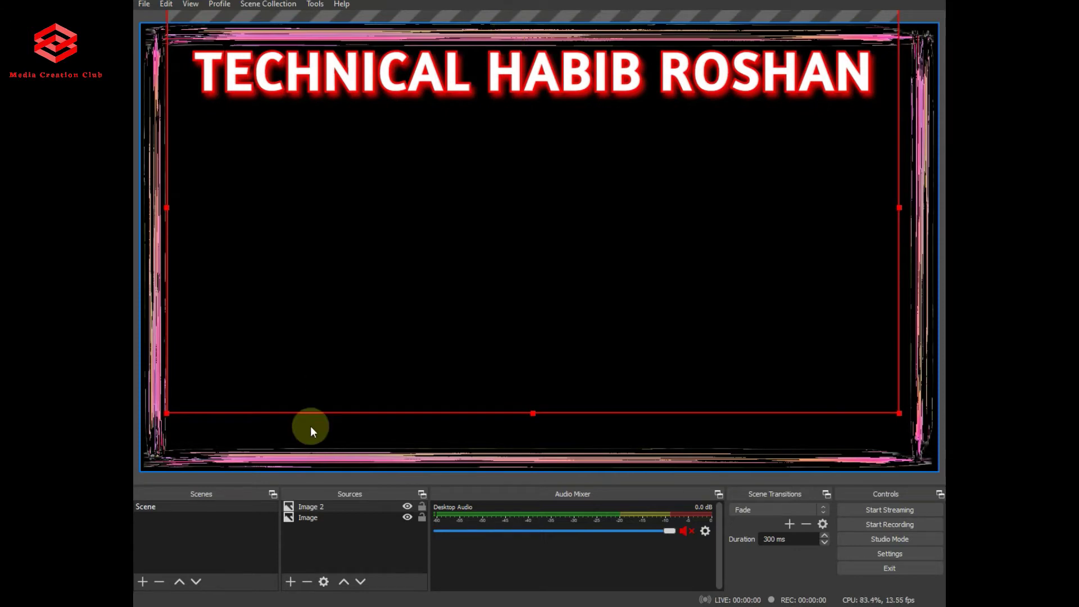
# - Add a looping Media Source named 'video' playing 'Nature - 27072.mp4'
pyautogui.click(290, 582)
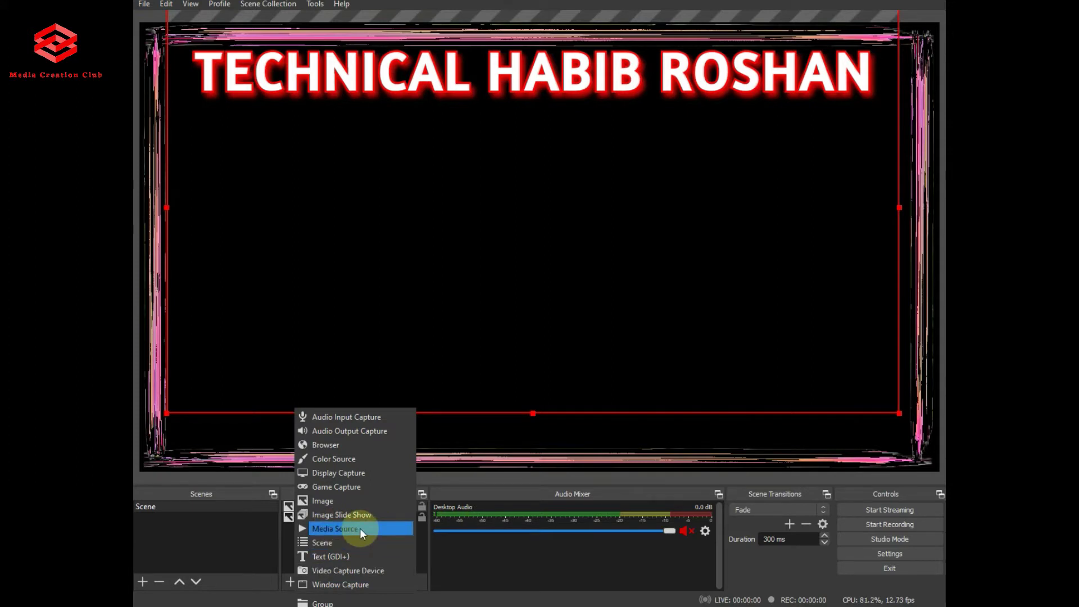
pyautogui.click(359, 529)
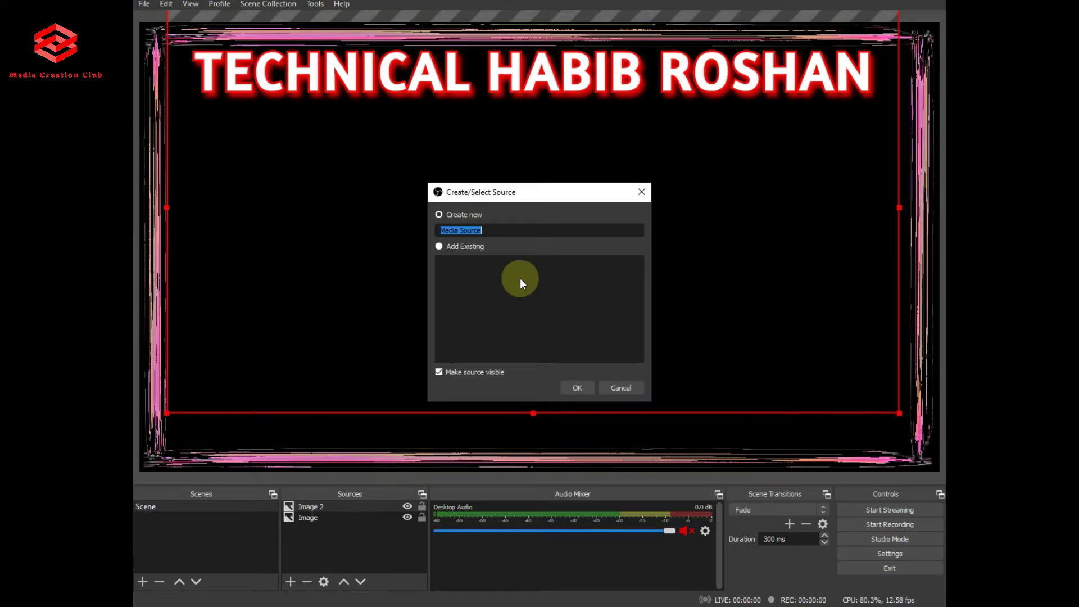
pyautogui.write('video')
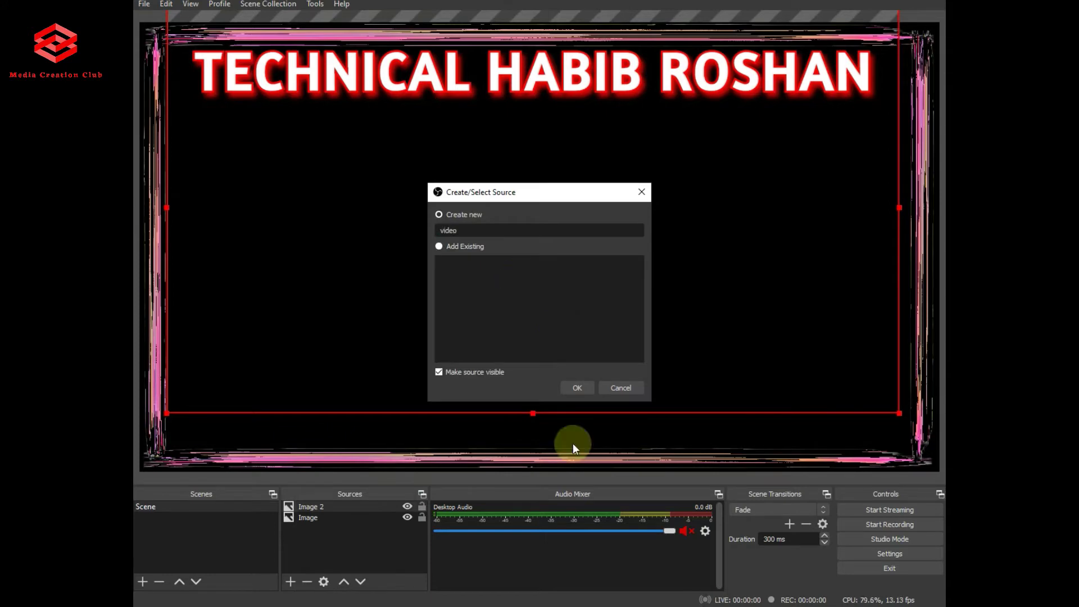
pyautogui.click(575, 388)
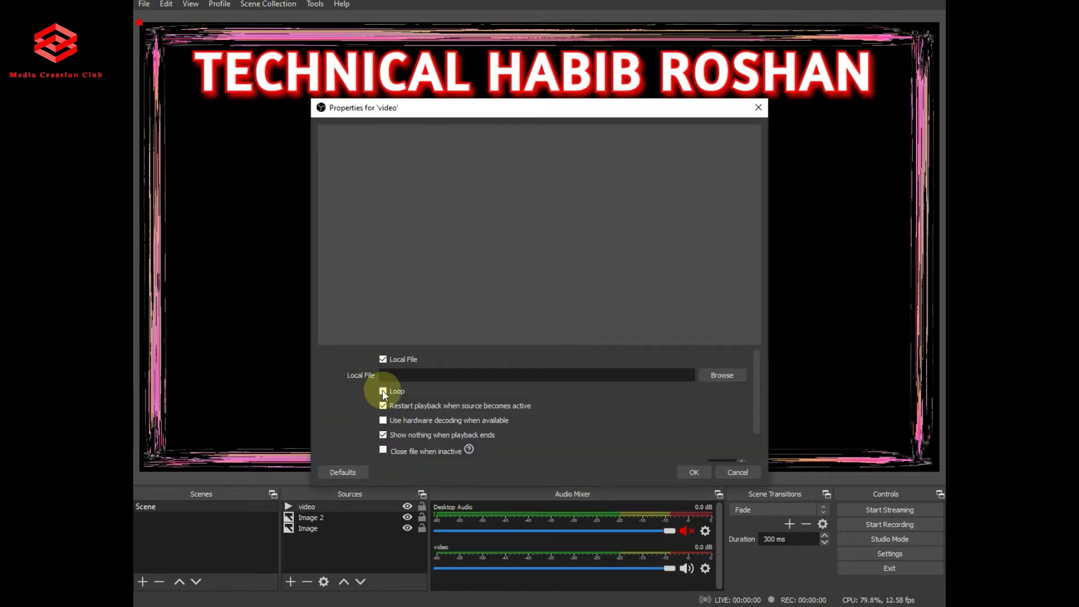
pyautogui.click(383, 391)
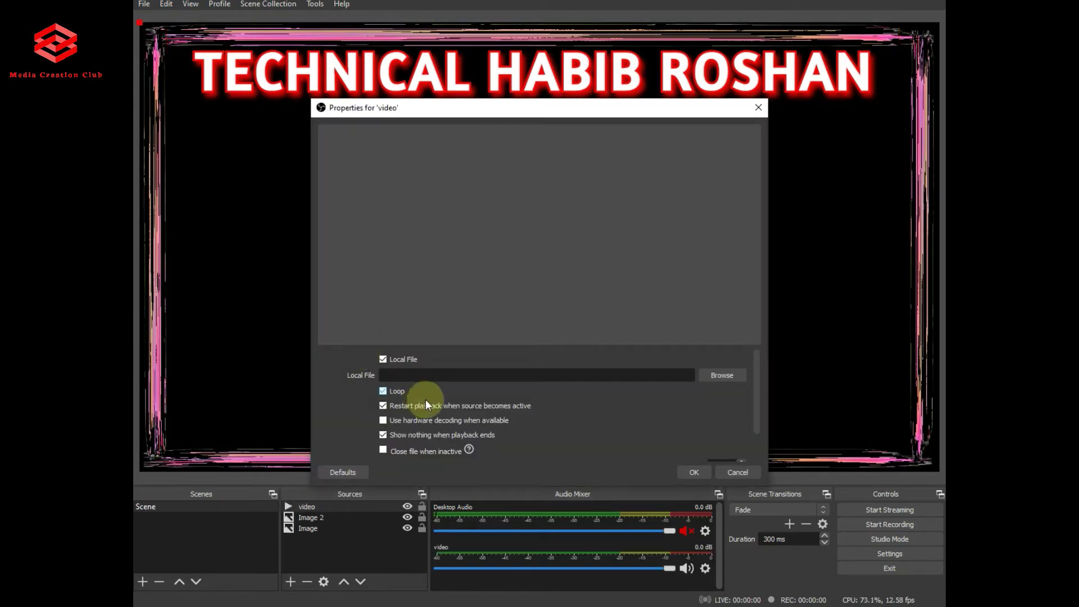
pyautogui.click(723, 374)
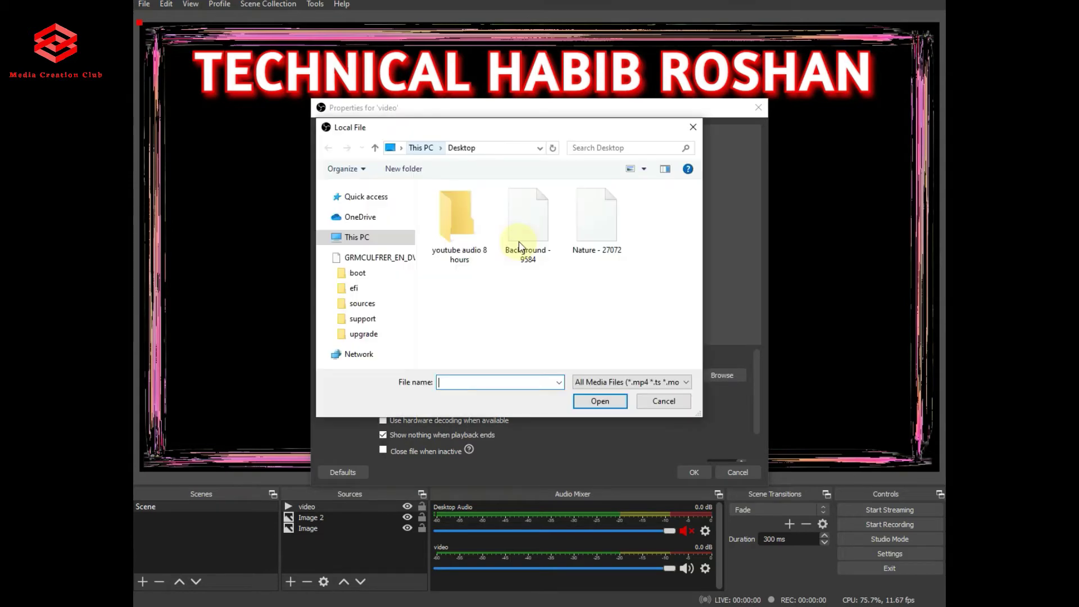
pyautogui.click(611, 244)
pyautogui.click(599, 401)
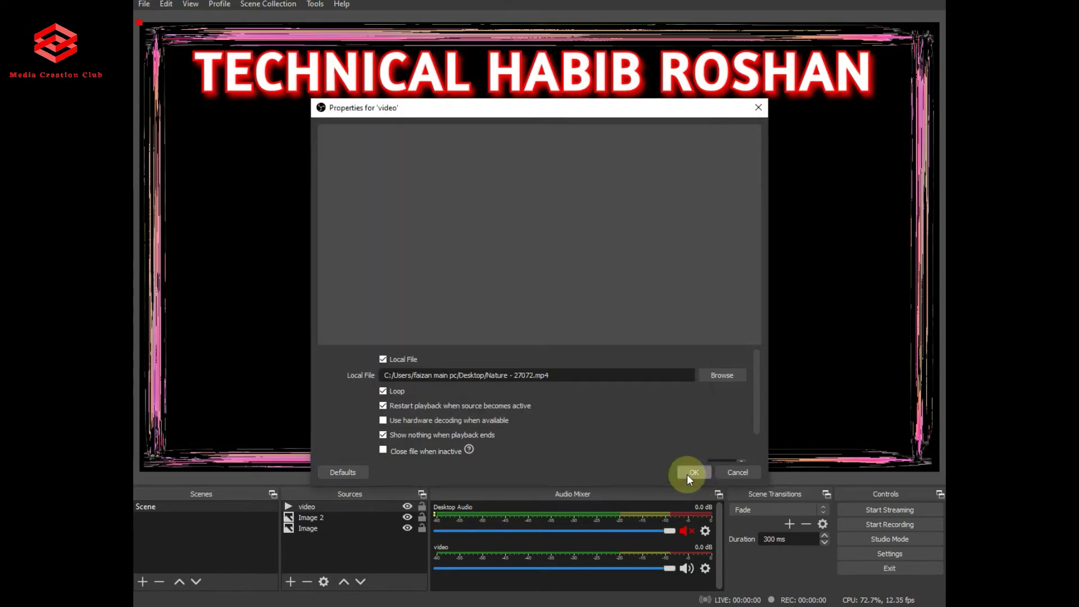
pyautogui.click(695, 473)
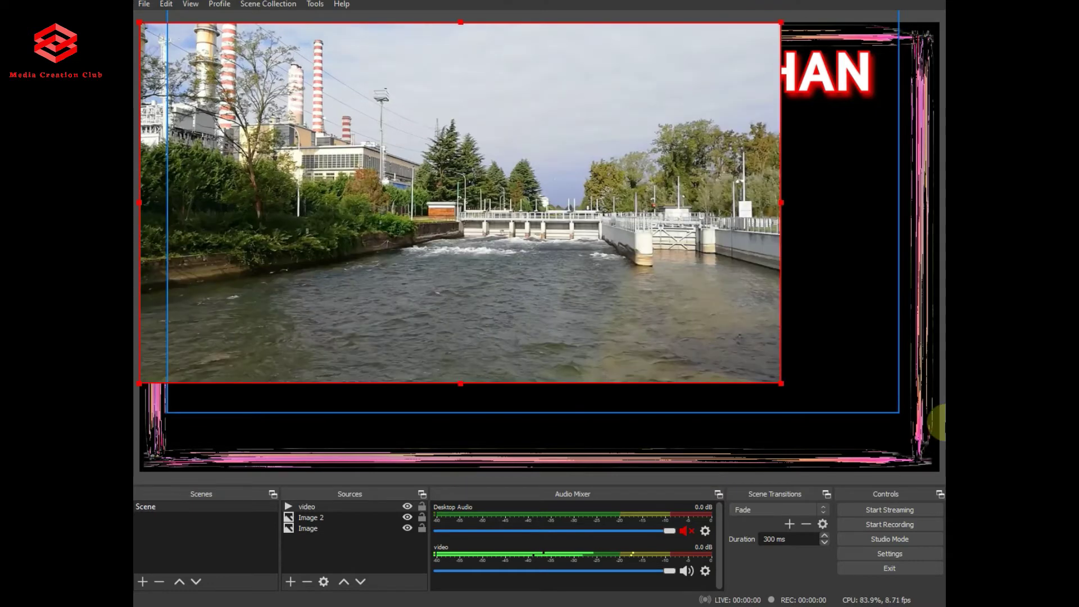
# - Fit the video to the canvas, move it below the images, and lower its volume to -inf dB
pyautogui.hotkey('ctrl', 'f')
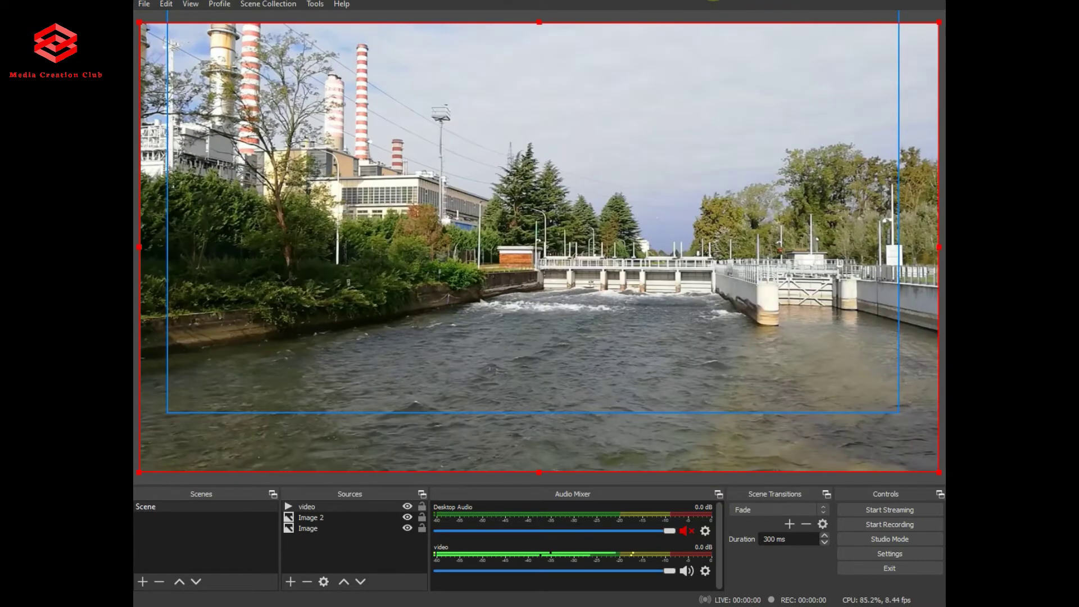
pyautogui.click(345, 507)
pyautogui.moveTo(321, 509); pyautogui.dragTo(321, 537)
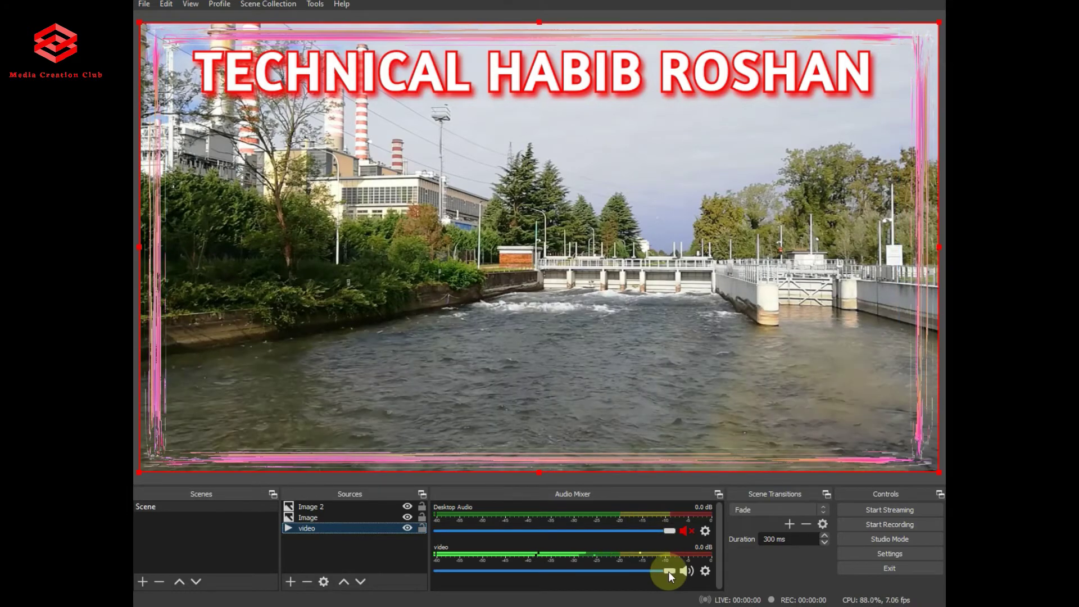
pyautogui.moveTo(669, 571); pyautogui.dragTo(430, 572)
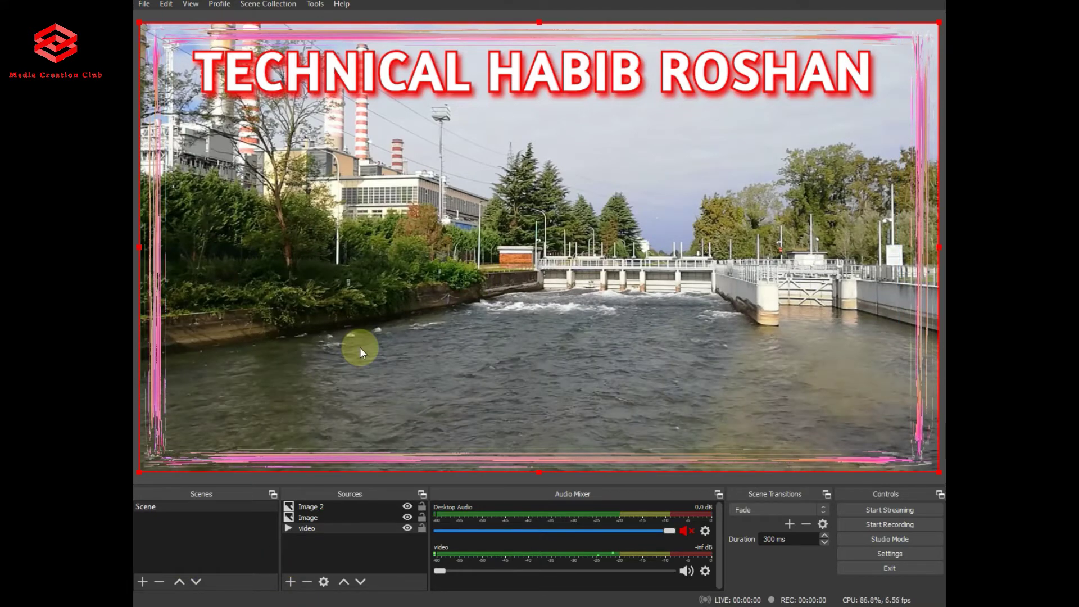
# - Add a looping Media Source named 'audio' playing After_All from the 'youtube audio 8 hours' folder
pyautogui.click(289, 583)
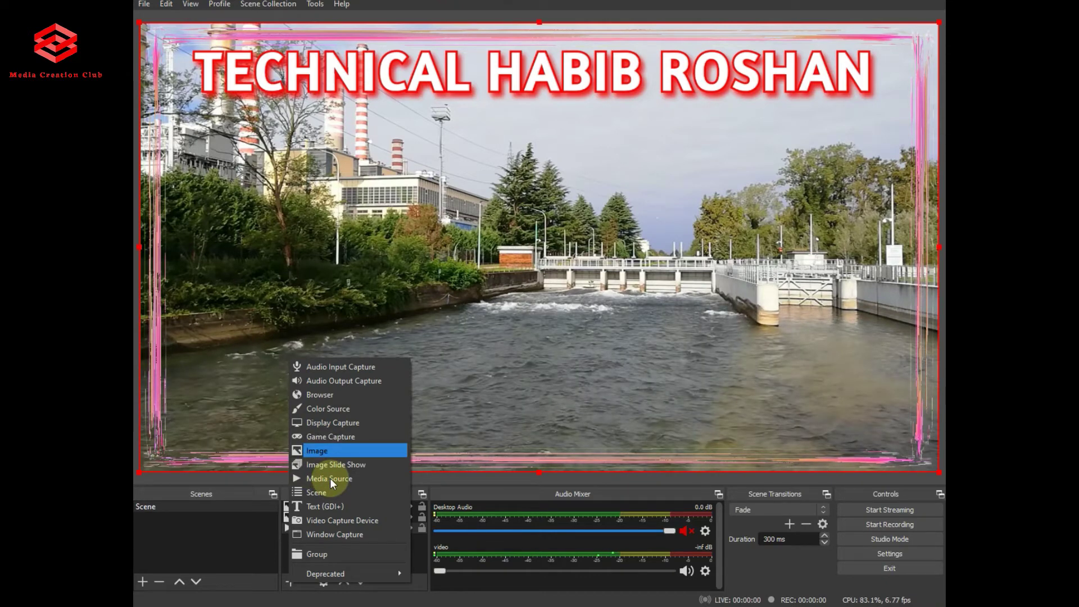
pyautogui.click(330, 478)
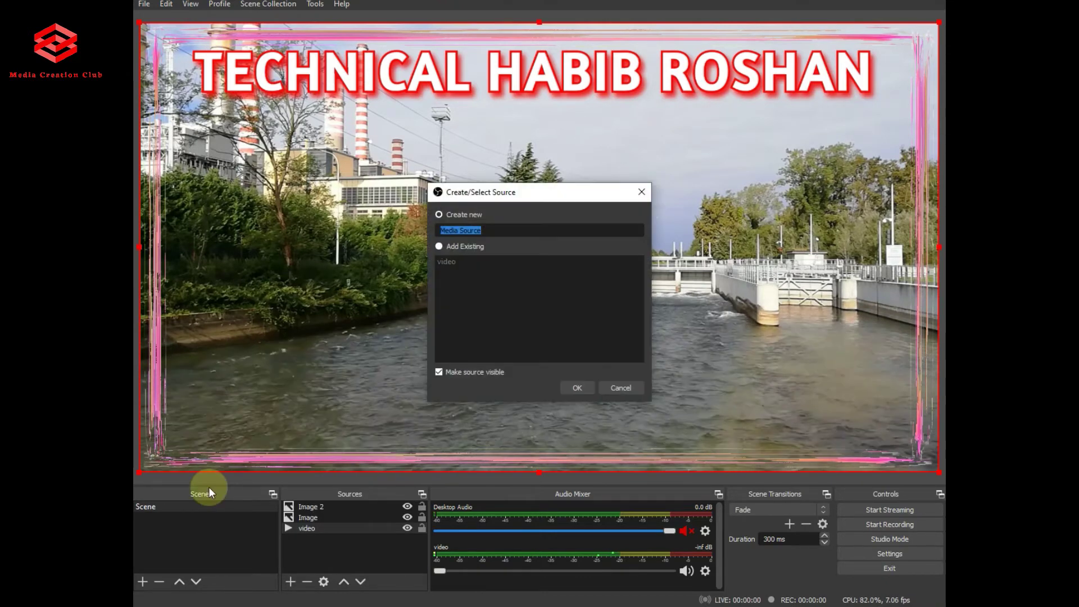
pyautogui.write('au')
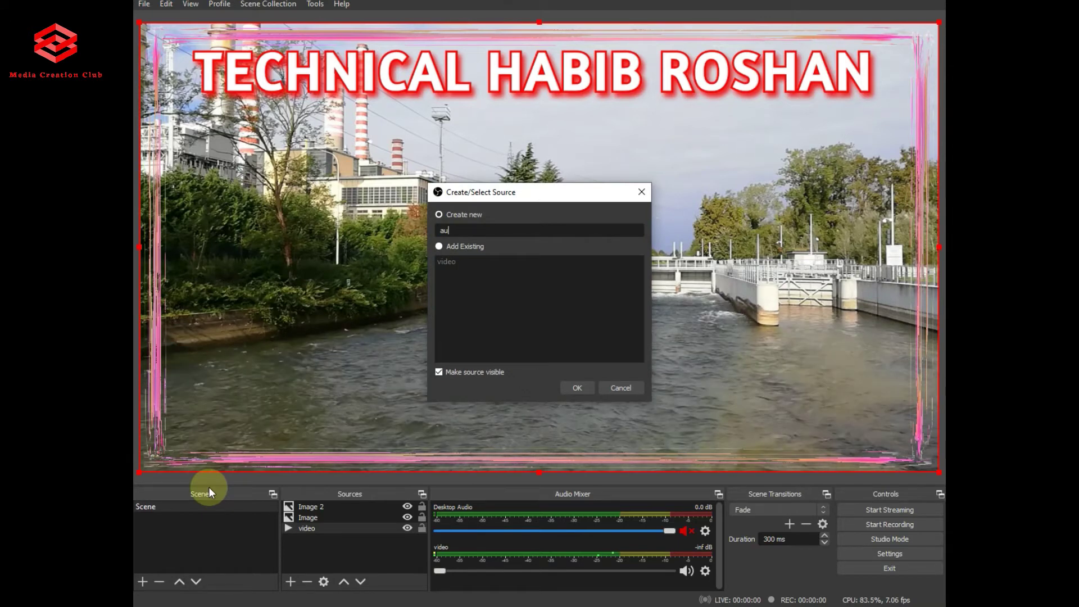
pyautogui.write('dio')
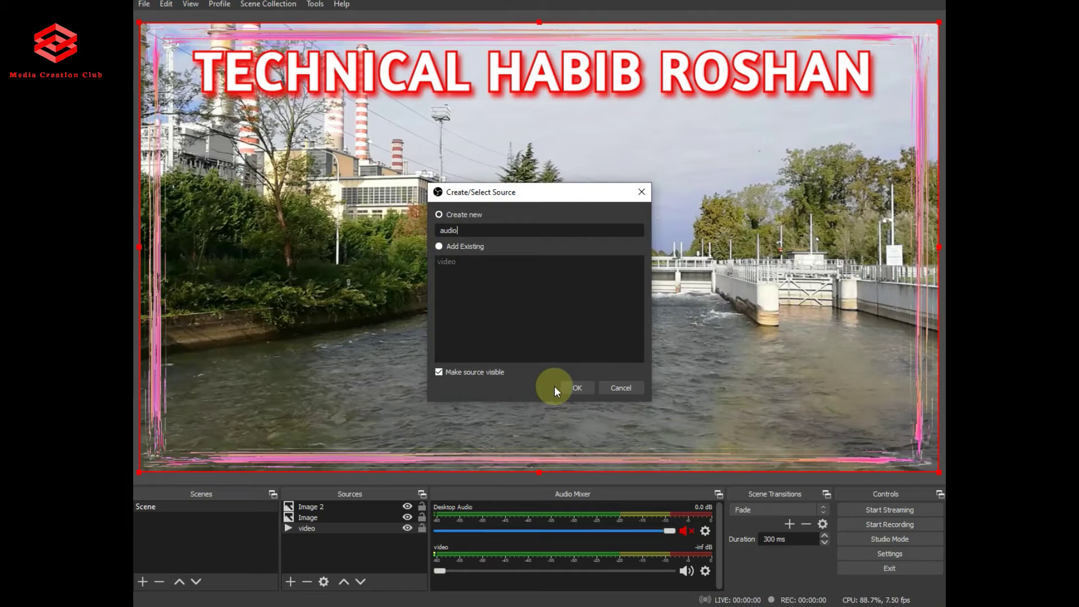
pyautogui.click(573, 388)
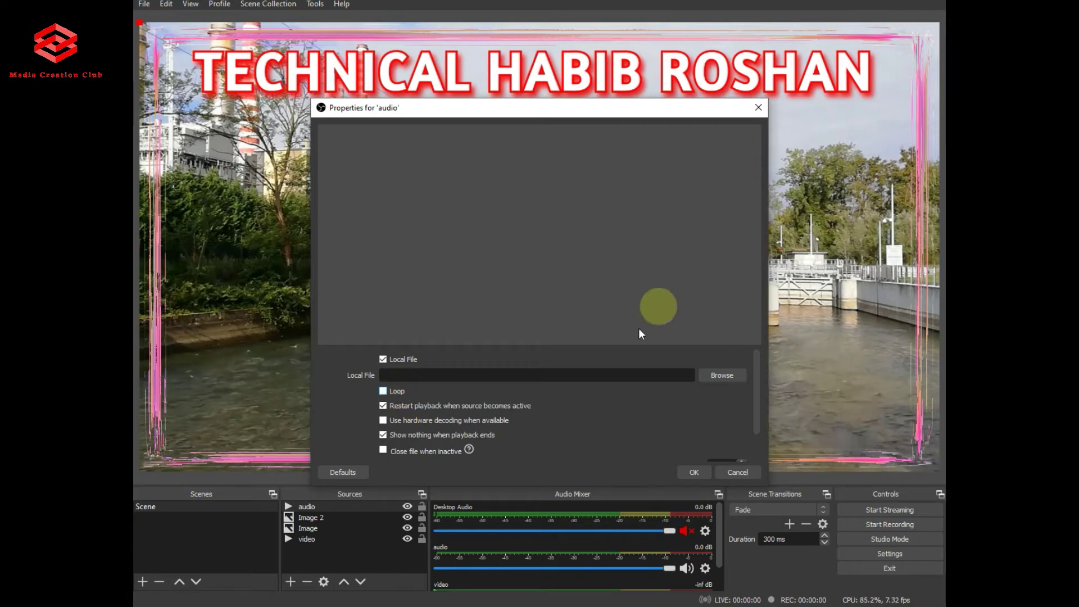
pyautogui.click(384, 391)
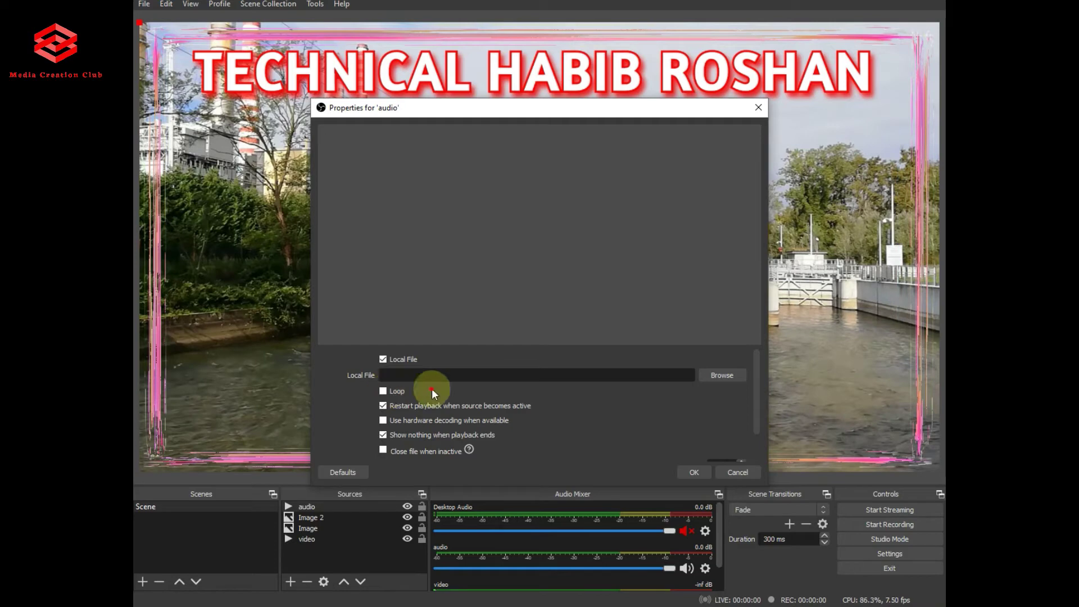
pyautogui.click(729, 375)
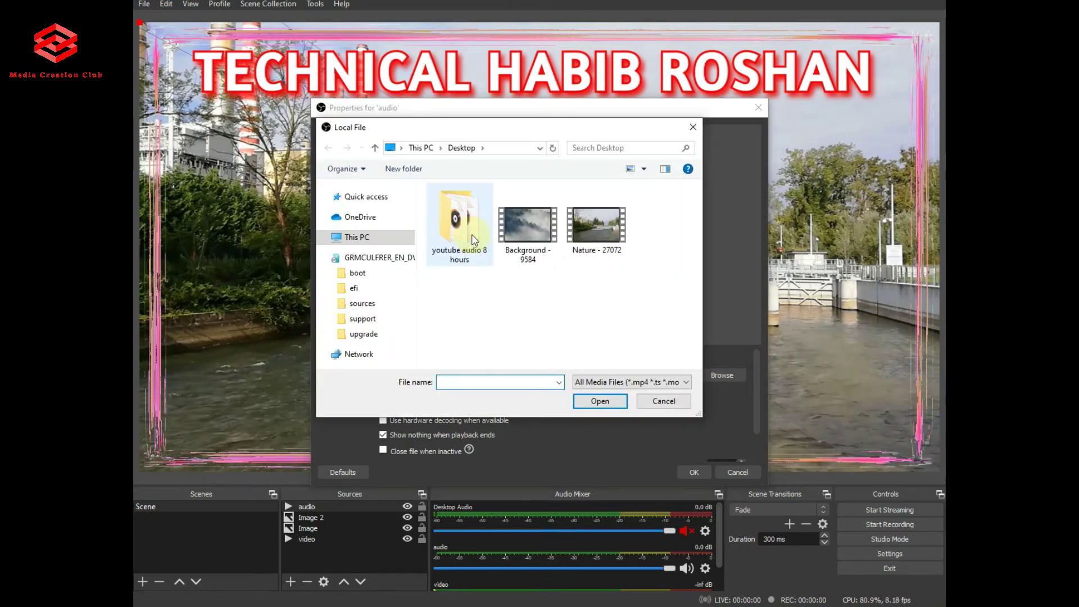
pyautogui.doubleClick(472, 239)
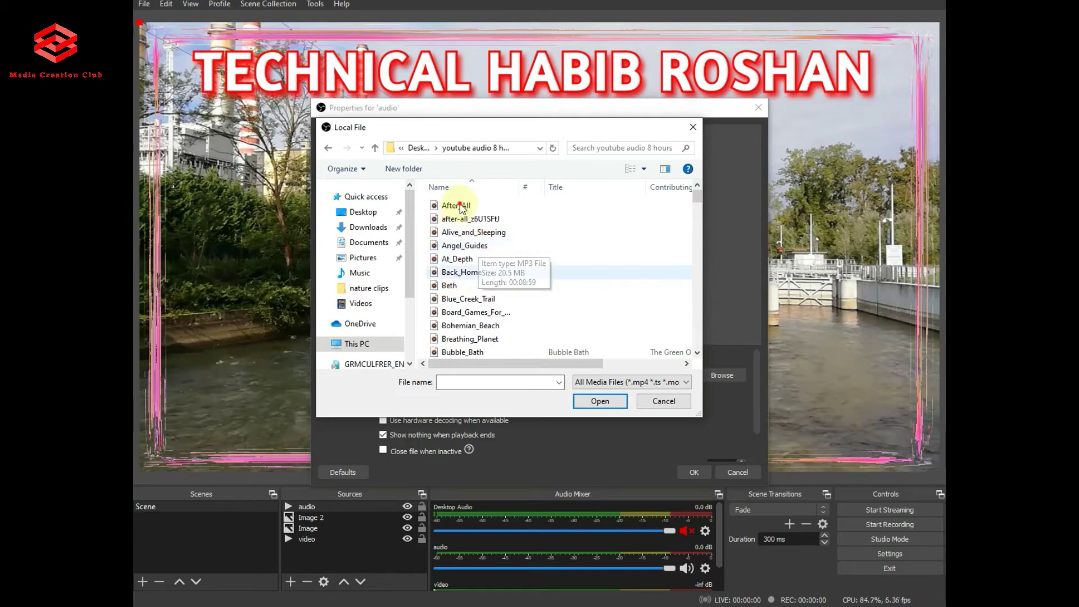
pyautogui.click(587, 402)
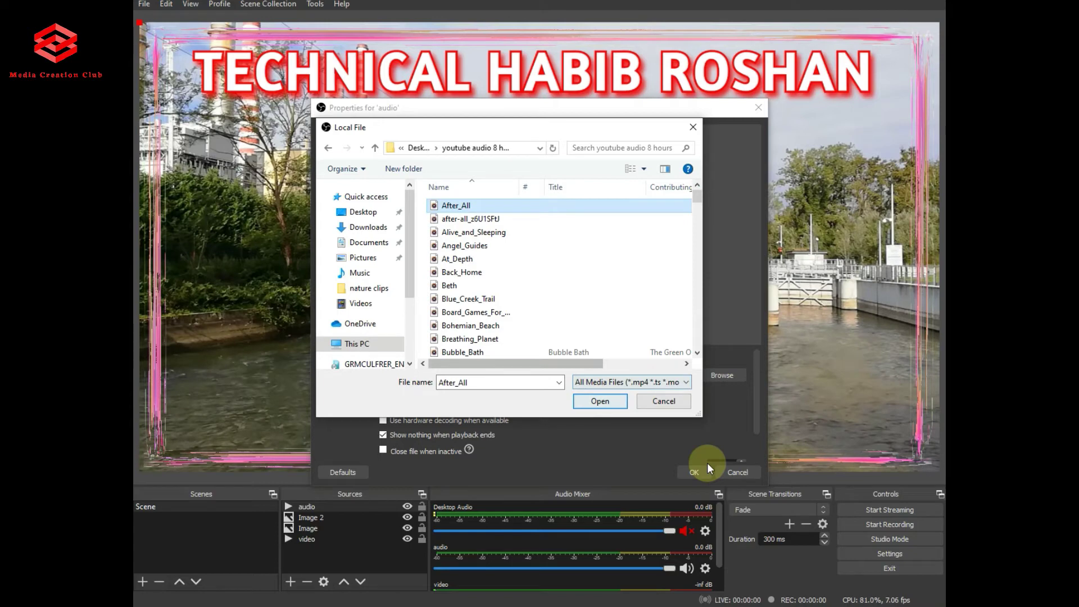
pyautogui.click(707, 464)
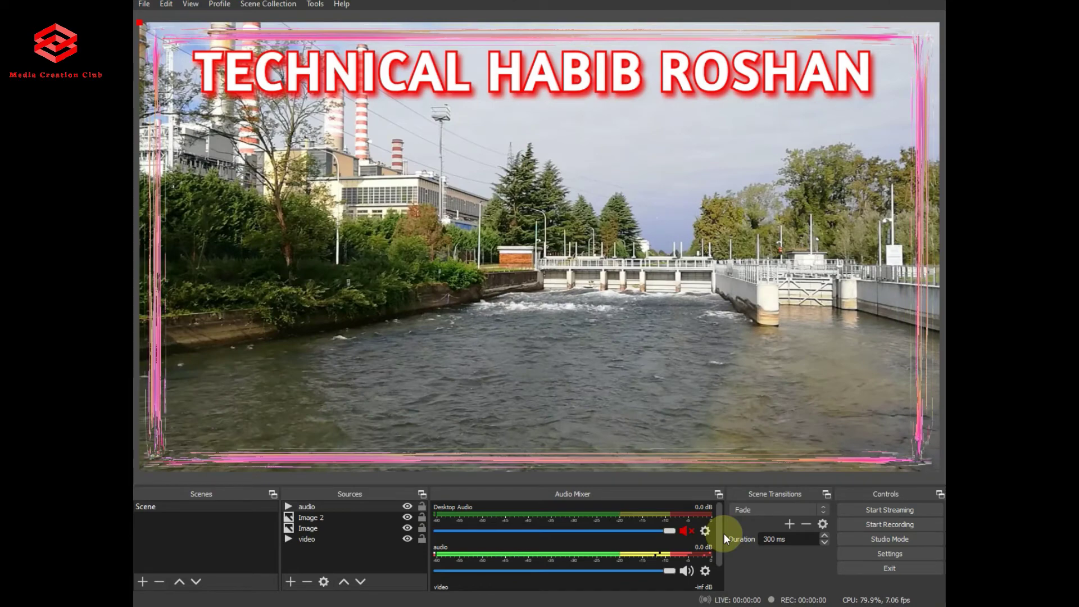
# - Lower the 'audio' track in the mixer to -3.0 dB, then select the full-canvas source
pyautogui.scroll(-2, 717, 573)
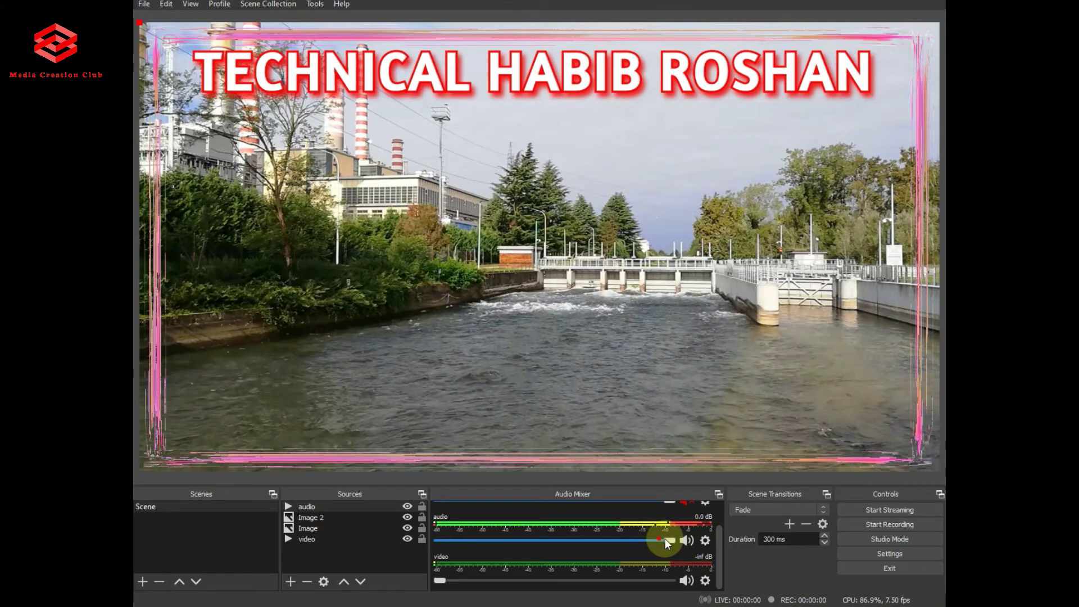
pyautogui.moveTo(666, 538); pyautogui.dragTo(636, 542)
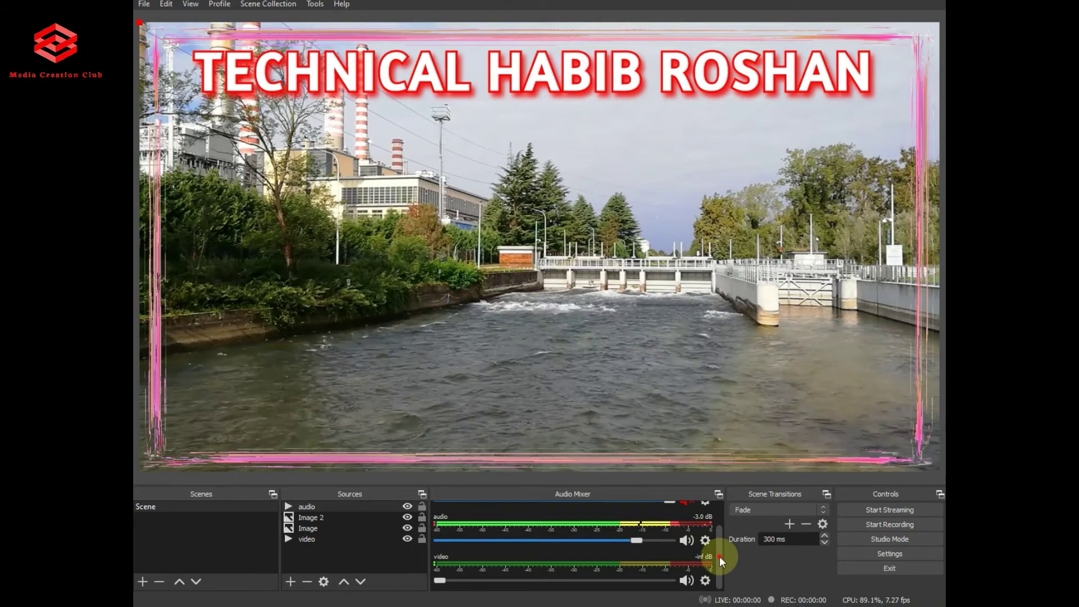
pyautogui.click(720, 506)
pyautogui.click(223, 321)
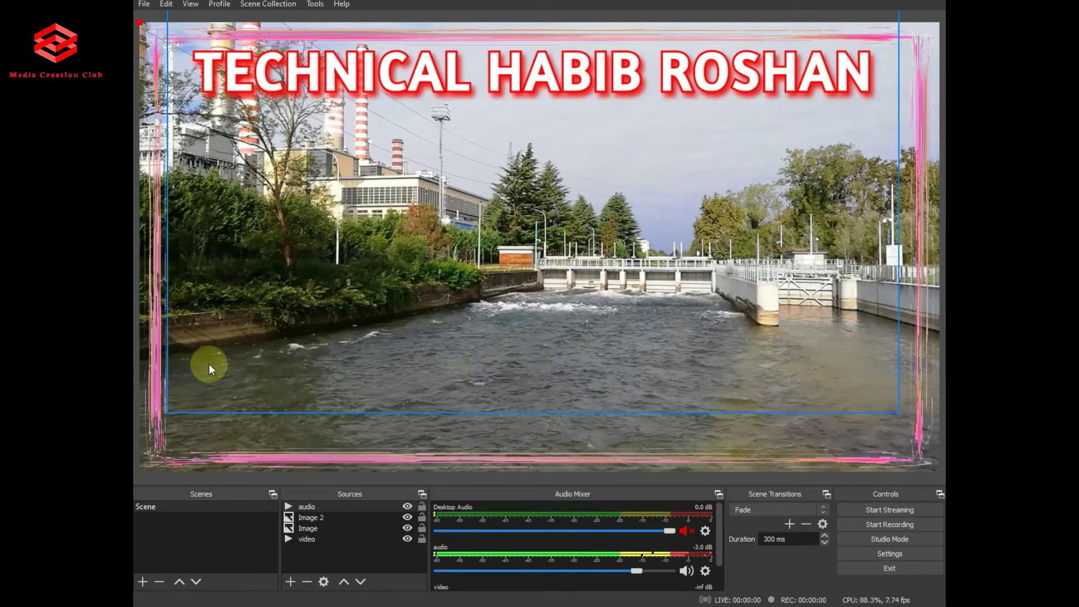
pyautogui.click(336, 391)
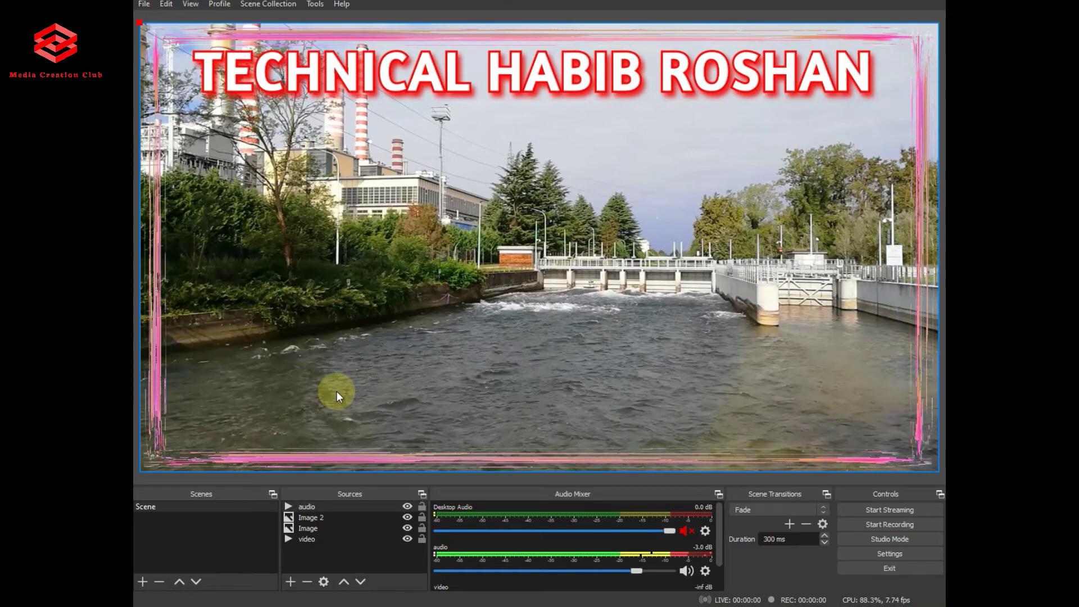
# - Add a Video Capture Device source named 'camera' using the HD Pro Webcam C920
pyautogui.click(292, 580)
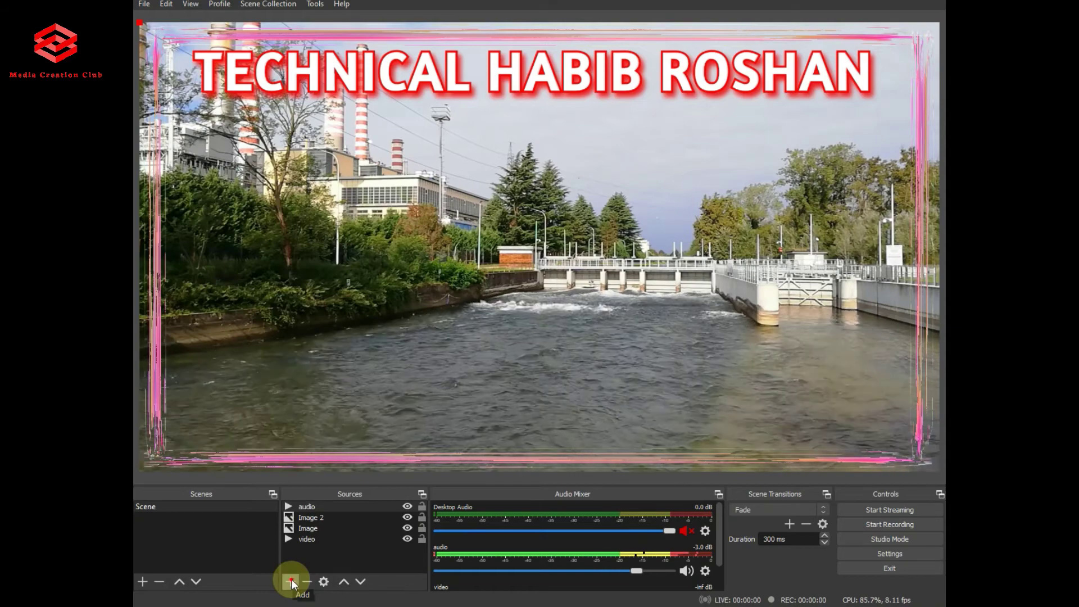
pyautogui.click(291, 582)
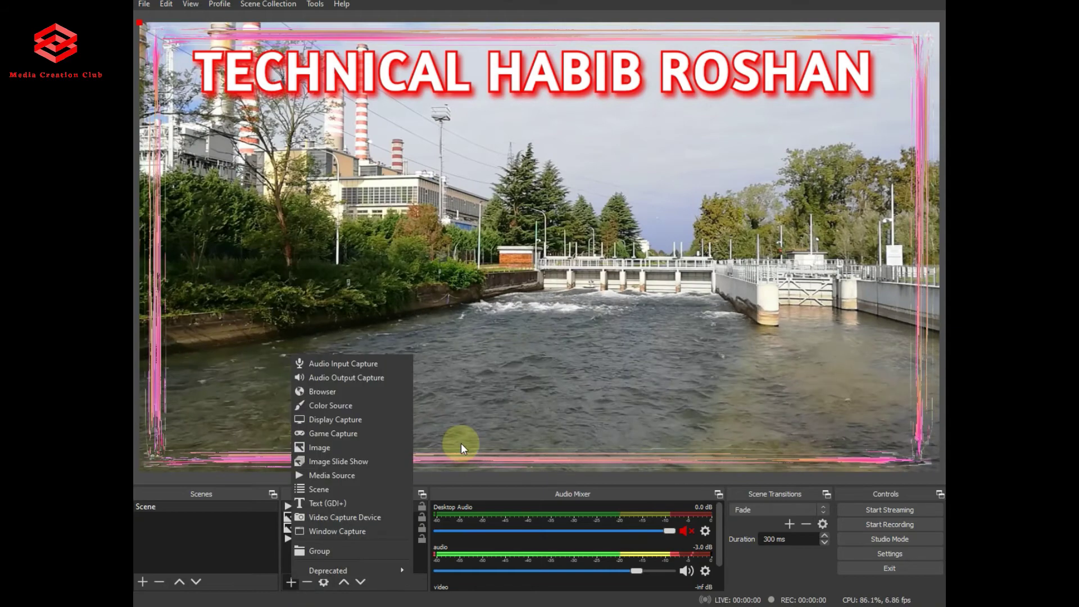
pyautogui.click(357, 516)
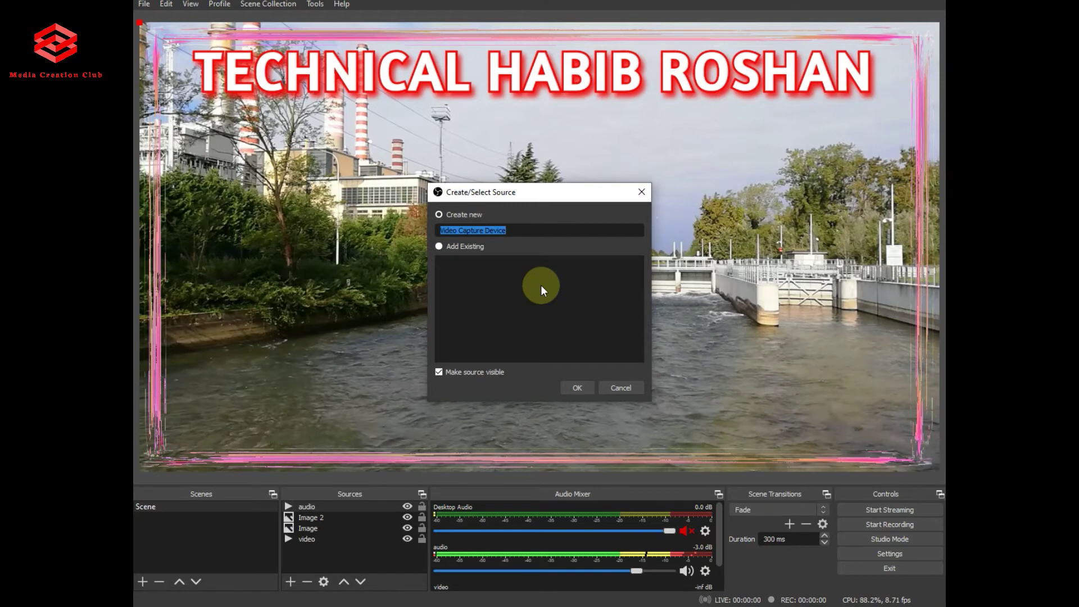
pyautogui.write('camera')
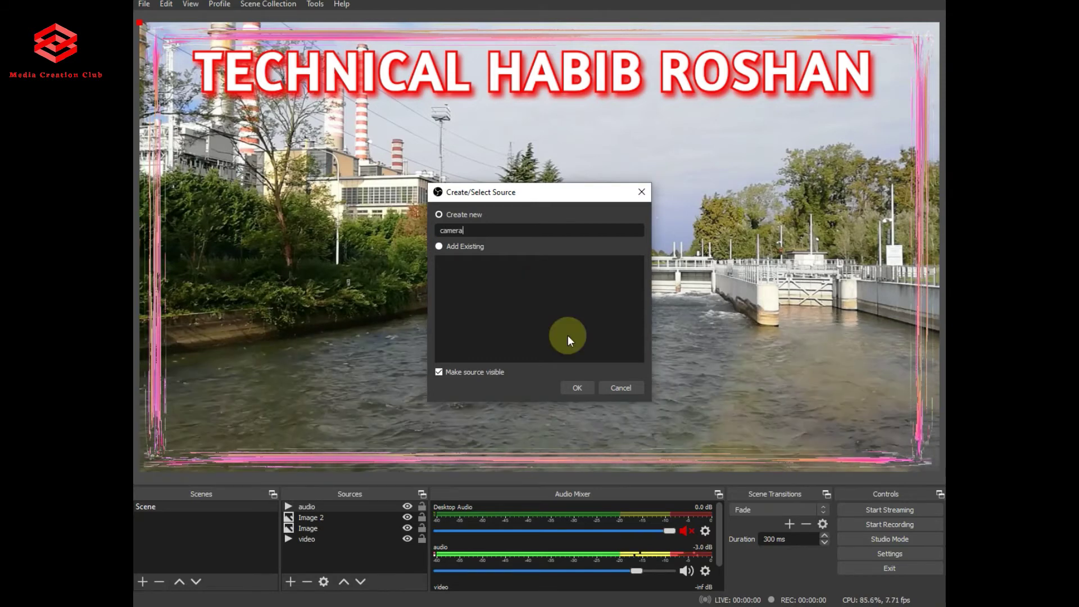
pyautogui.click(584, 387)
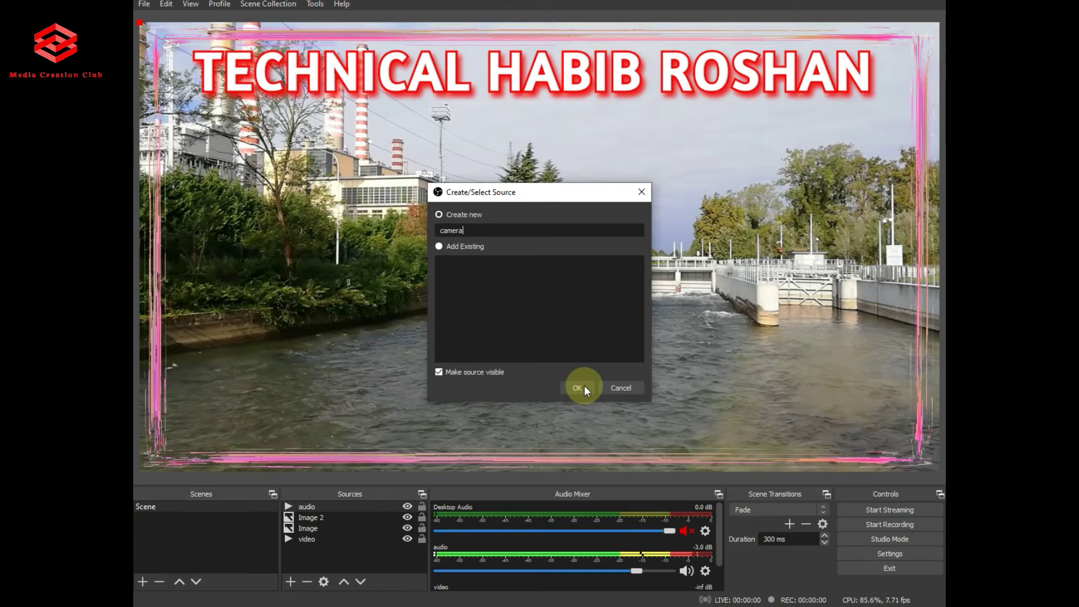
pyautogui.click(585, 387)
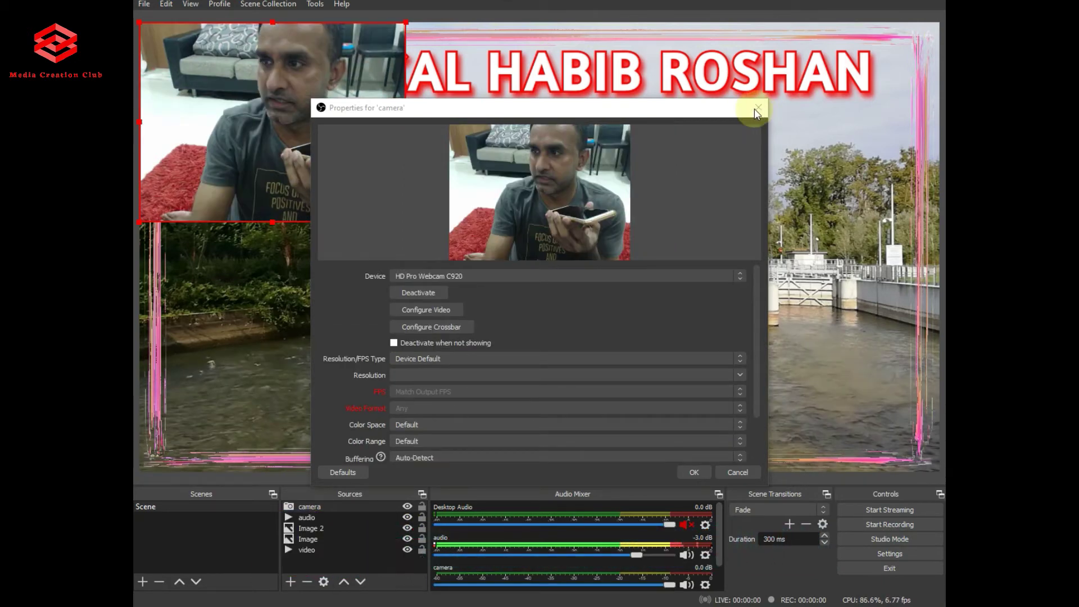
pyautogui.click(756, 108)
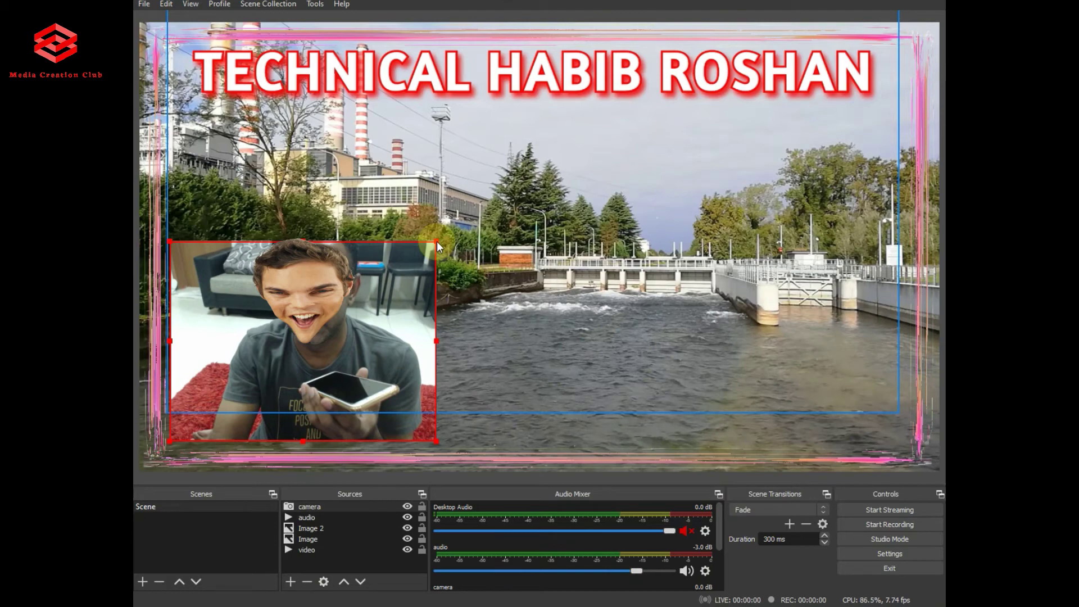
# - Shrink the camera feed into a small inset in the preview's lower-left corner
pyautogui.moveTo(437, 241); pyautogui.dragTo(432, 244)
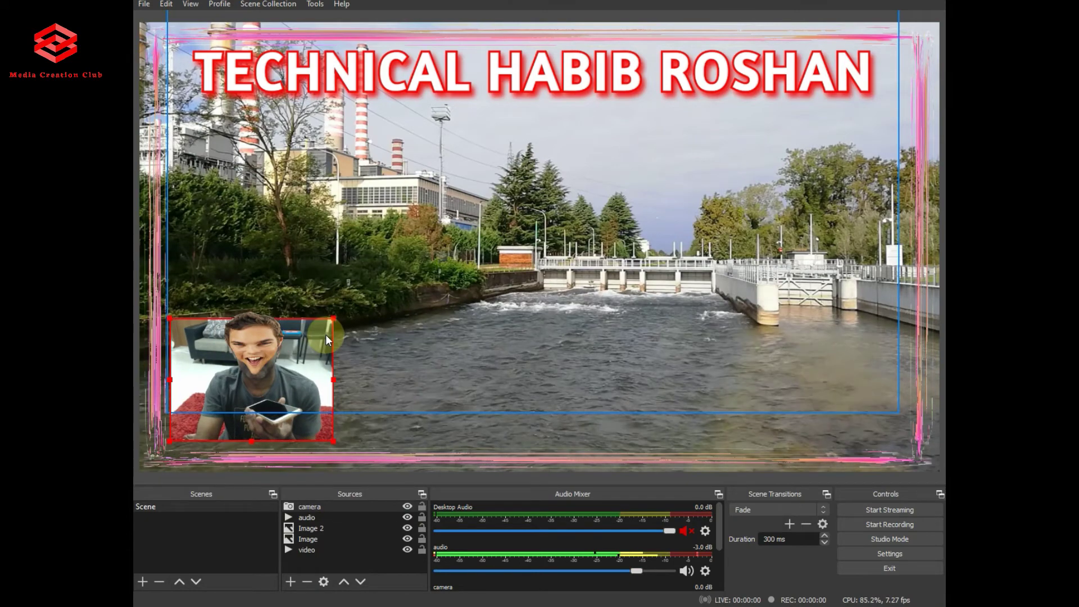
pyautogui.moveTo(233, 365); pyautogui.dragTo(235, 372)
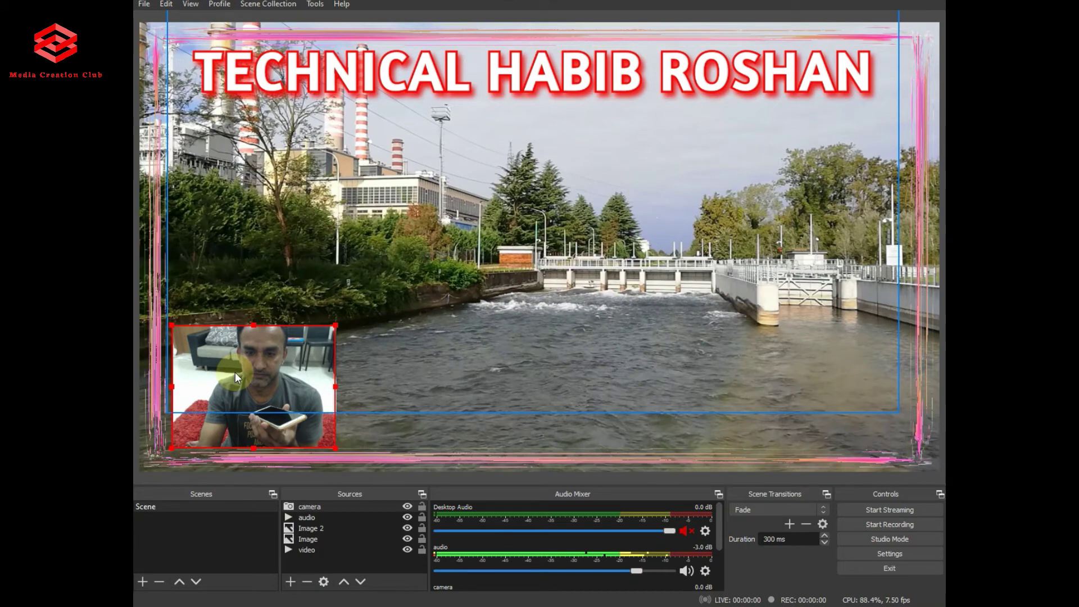
pyautogui.moveTo(235, 372); pyautogui.dragTo(237, 368)
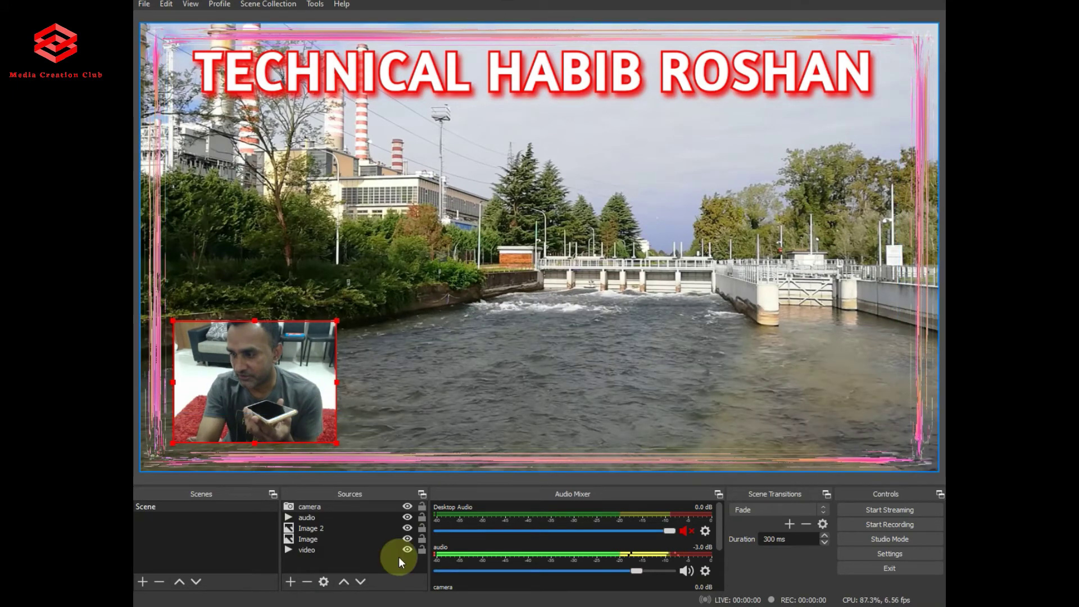
# - Add a new Image source named 'my image'
pyautogui.click(290, 581)
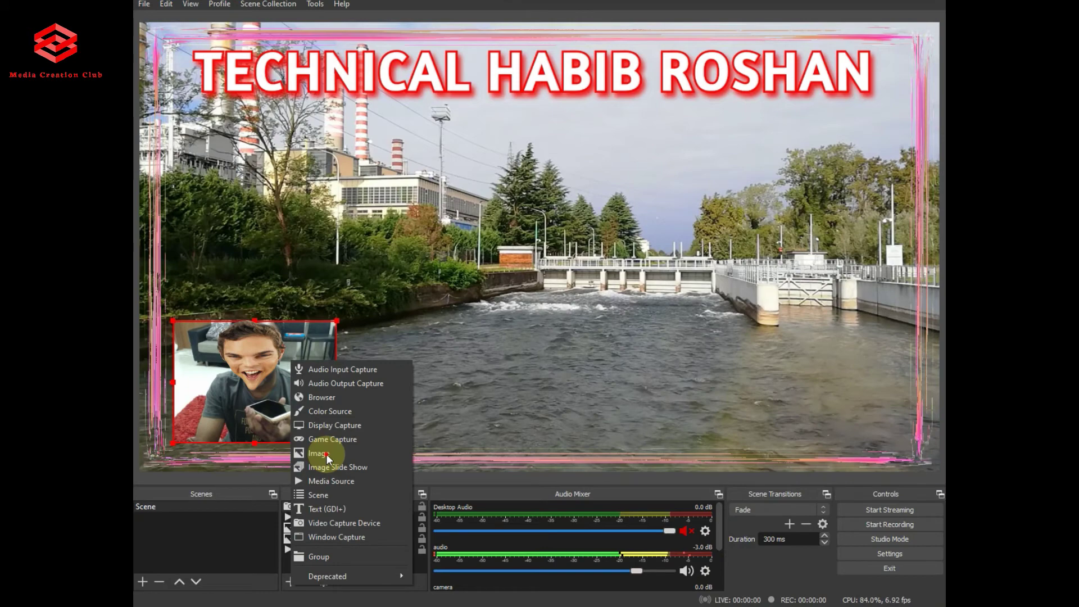
pyautogui.click(327, 454)
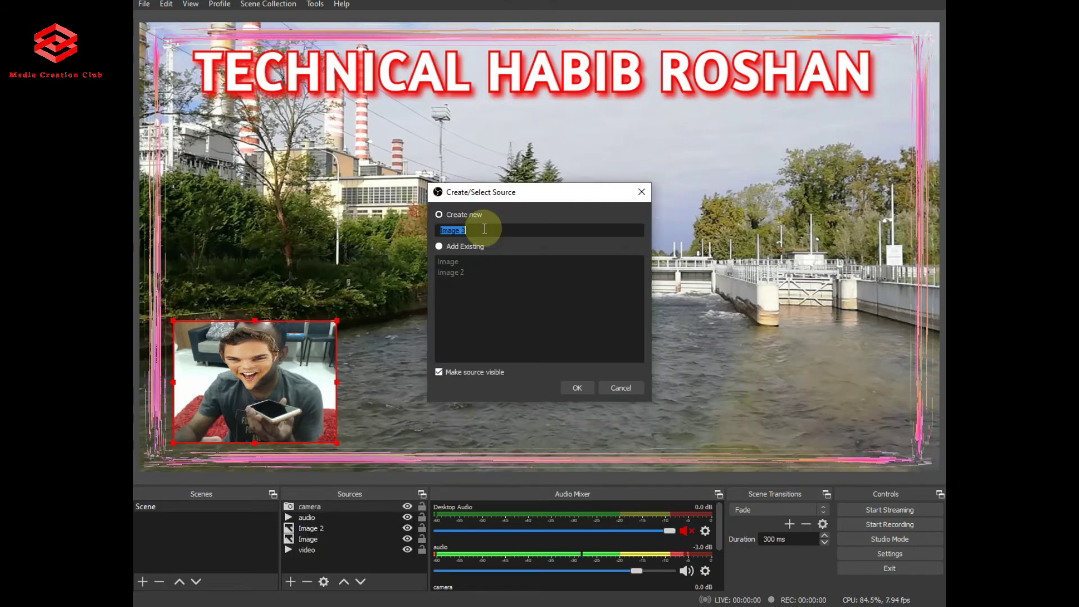
pyautogui.write('m')
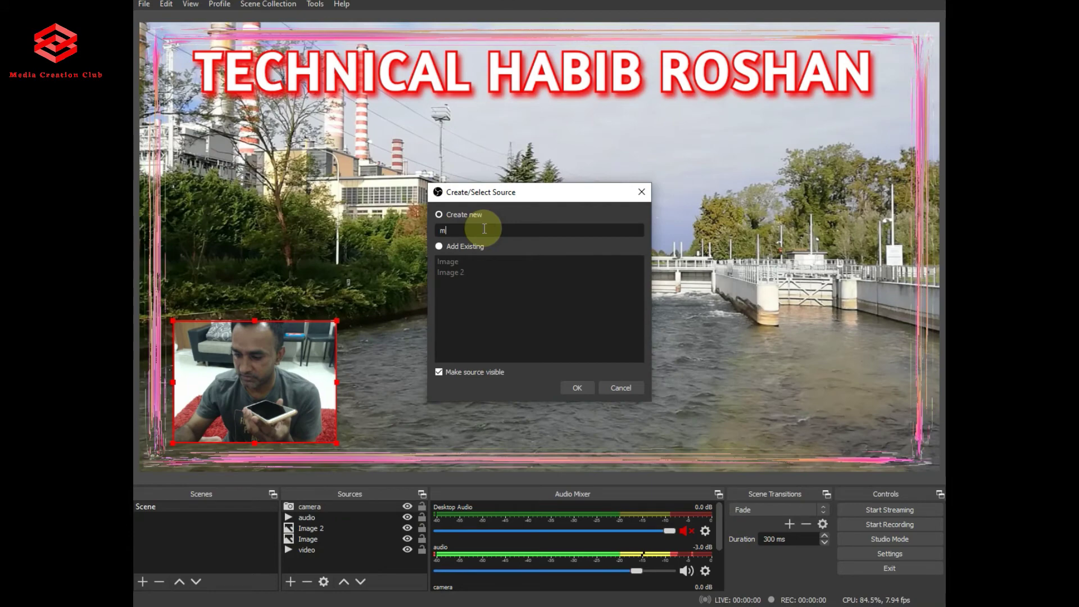
pyautogui.write('y image')
pyautogui.click(577, 388)
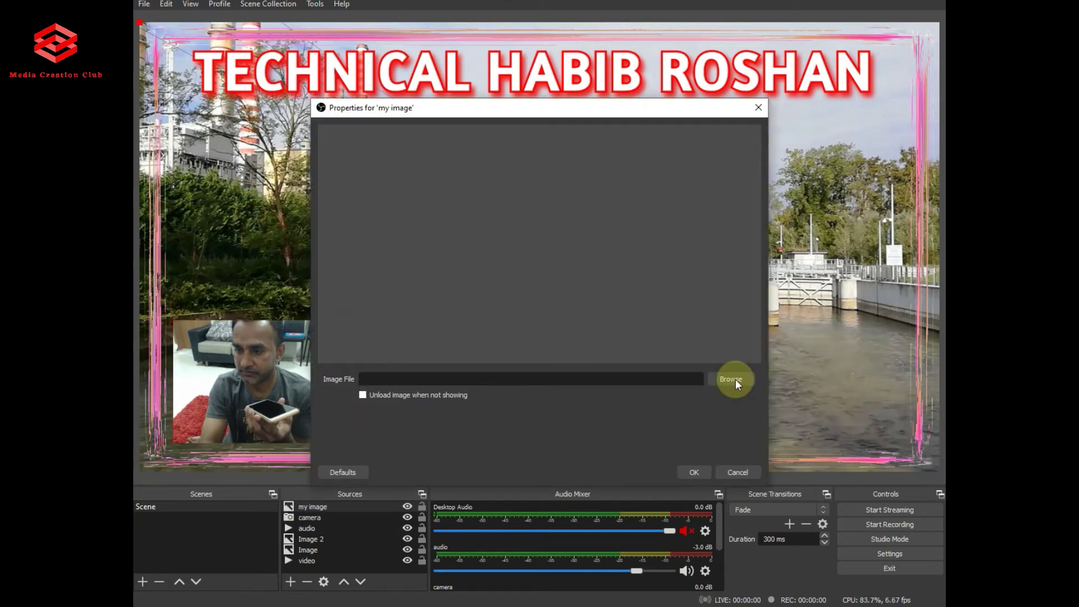
# - Load the Desktop picture WhatsApp_Image_2020-08-28_at_17.56.24-removebg-preview.png into 'my image'
pyautogui.click(734, 379)
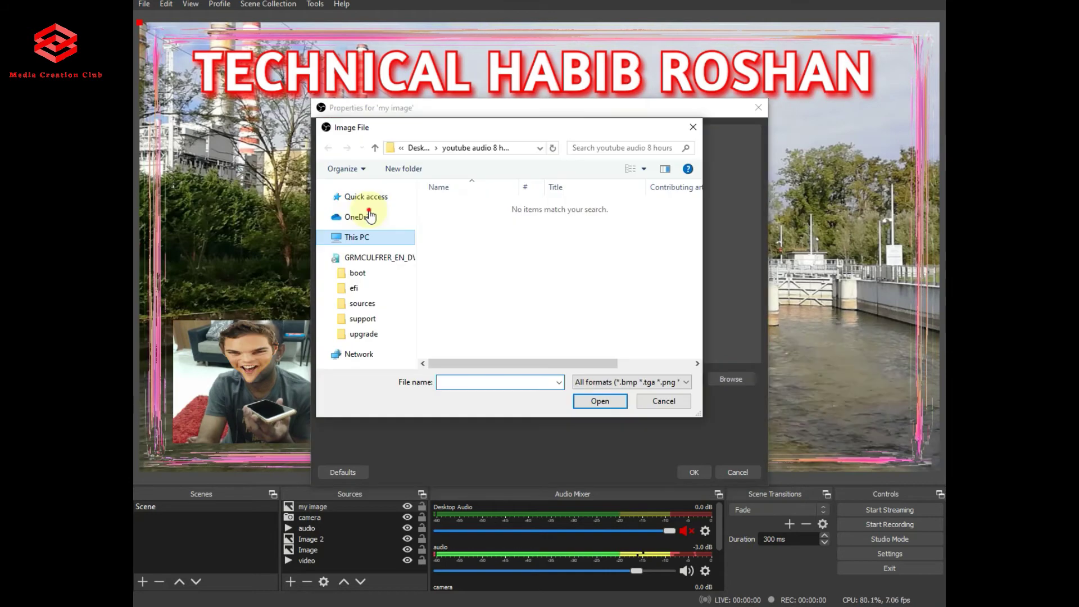
pyautogui.click(363, 212)
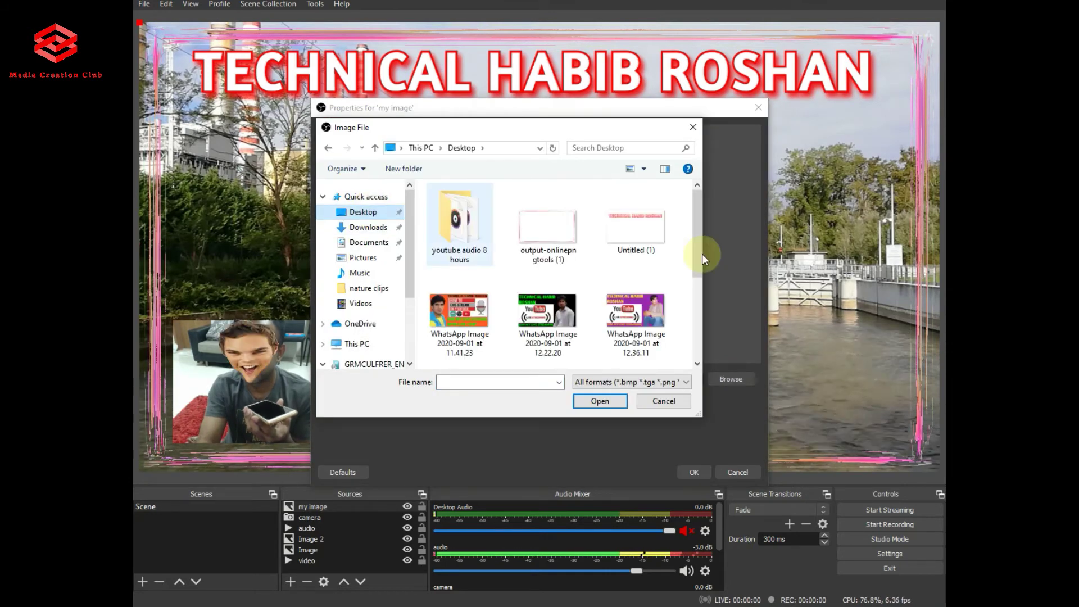
pyautogui.scroll(-2, 703, 254)
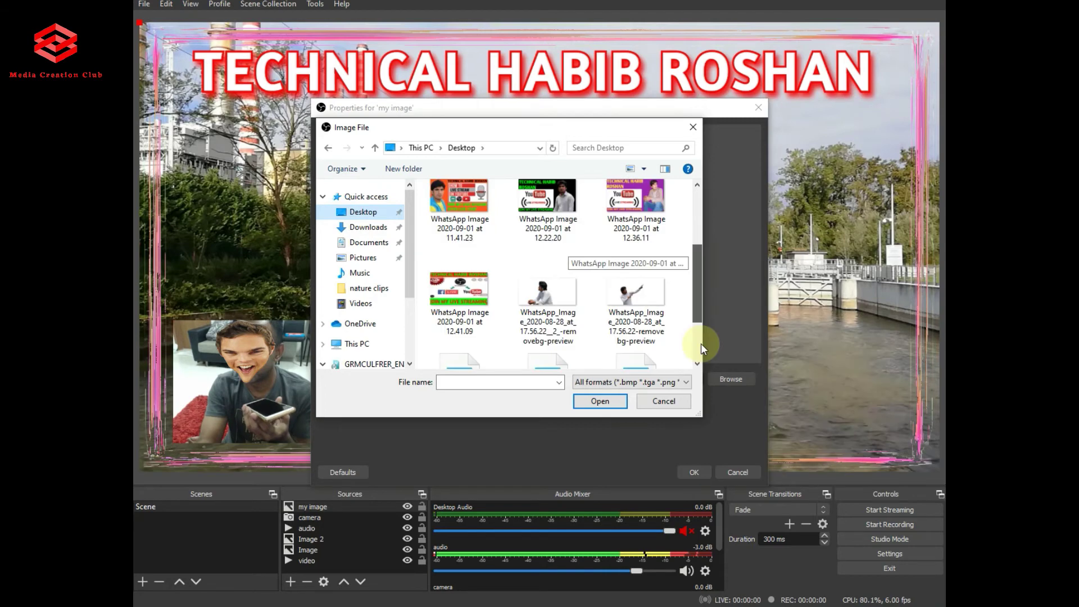
pyautogui.scroll(-3, 549, 320)
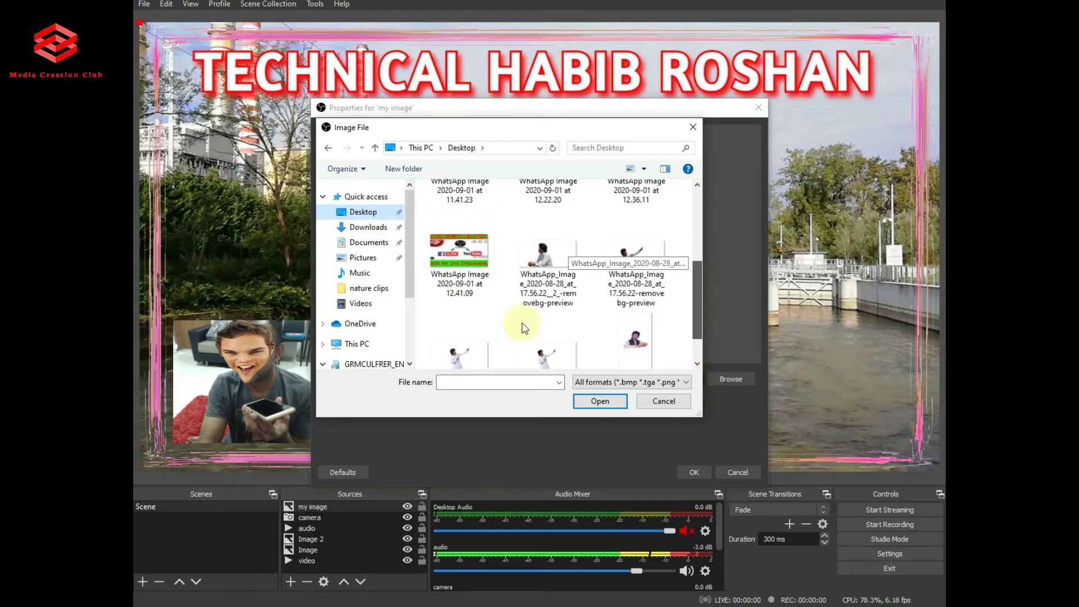
pyautogui.click(550, 320)
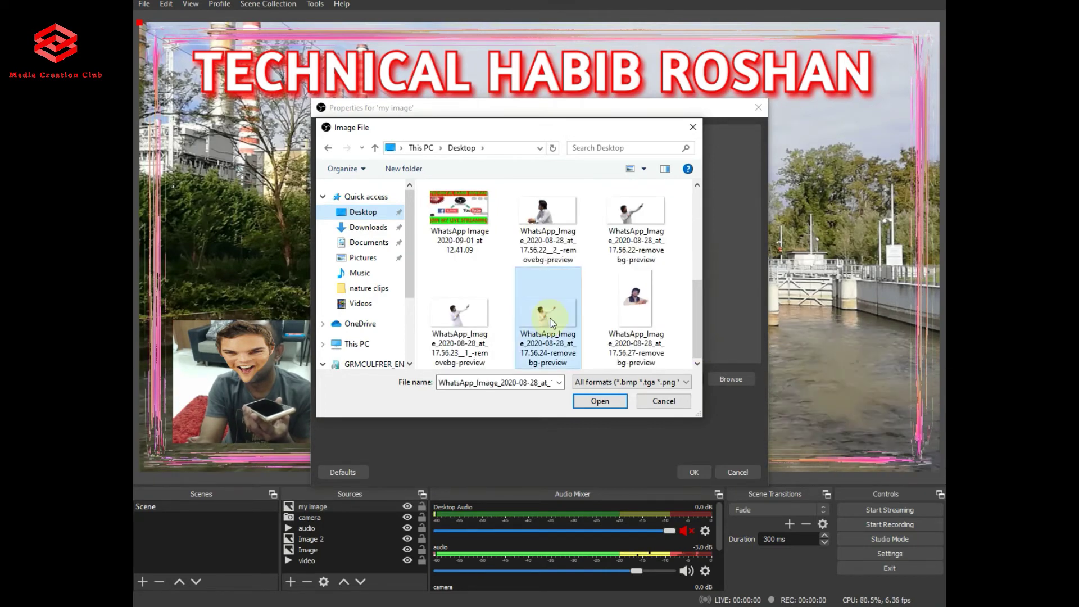
pyautogui.click(611, 405)
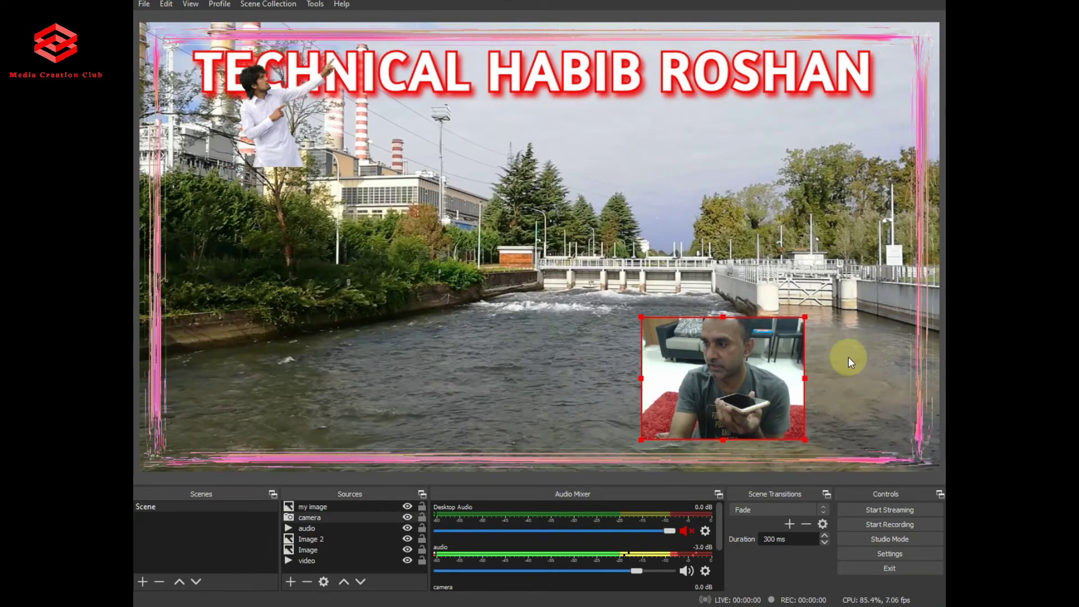
# - Move the webcam inset to the lower-right and resize the cut-out man at the lower left
pyautogui.moveTo(848, 356); pyautogui.dragTo(811, 348)
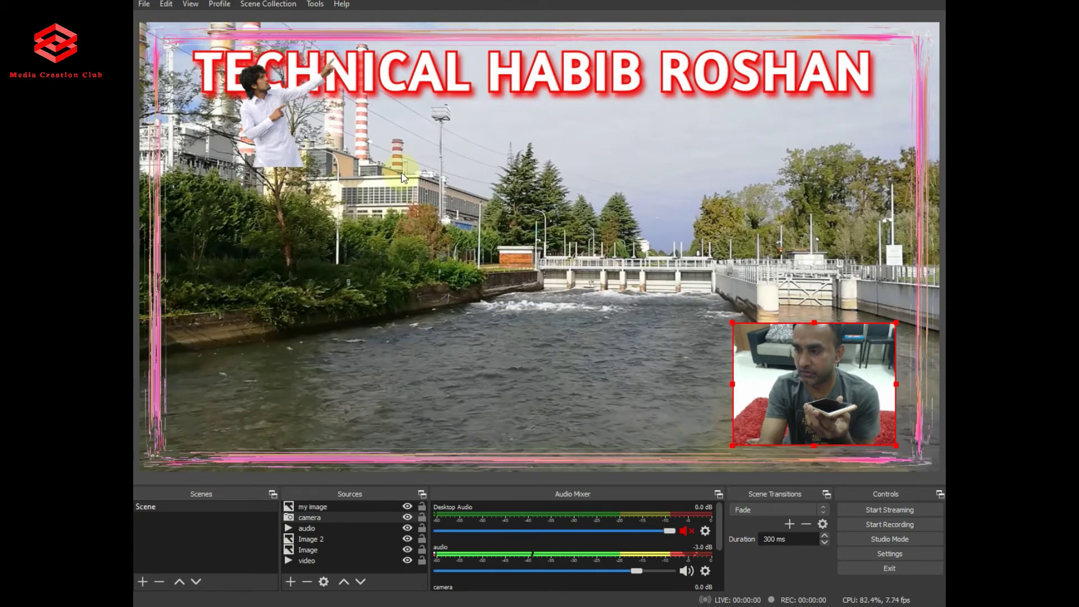
pyautogui.moveTo(403, 177); pyautogui.dragTo(395, 211)
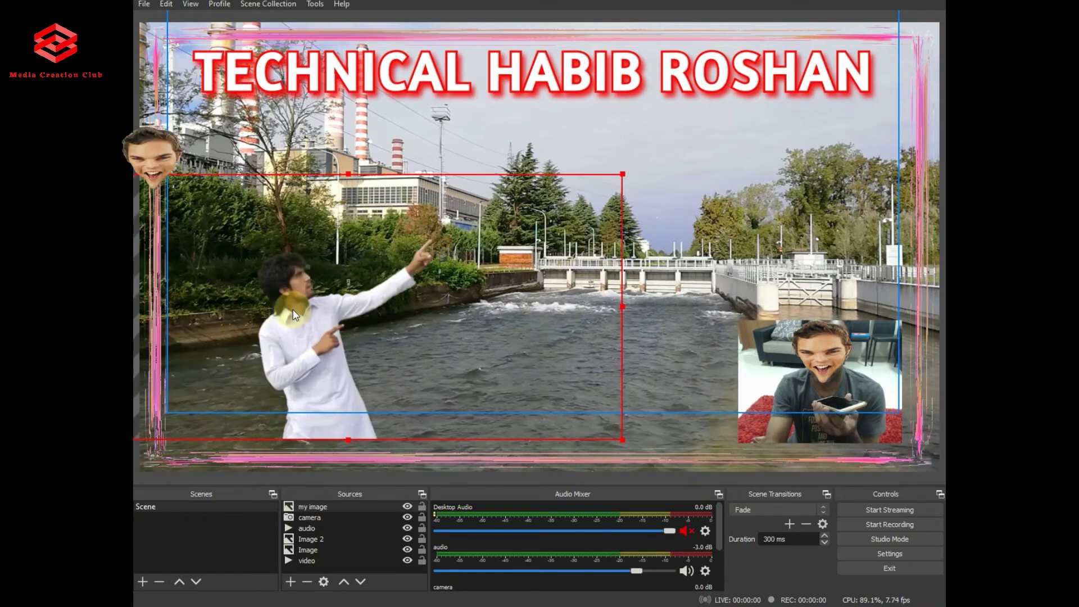
pyautogui.moveTo(293, 315); pyautogui.dragTo(217, 323)
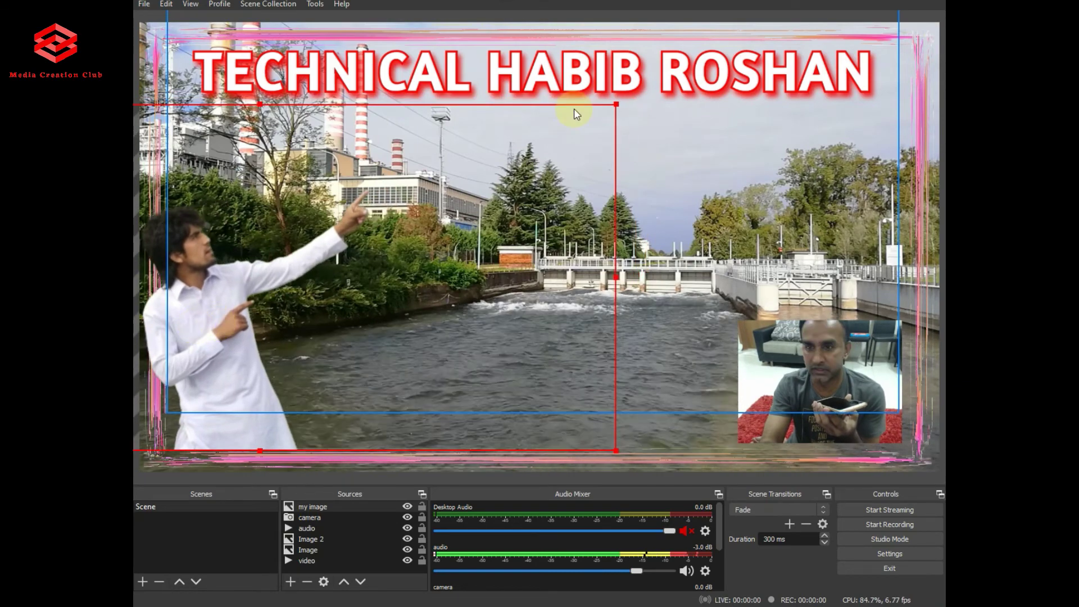
pyautogui.moveTo(574, 110); pyautogui.dragTo(368, 245)
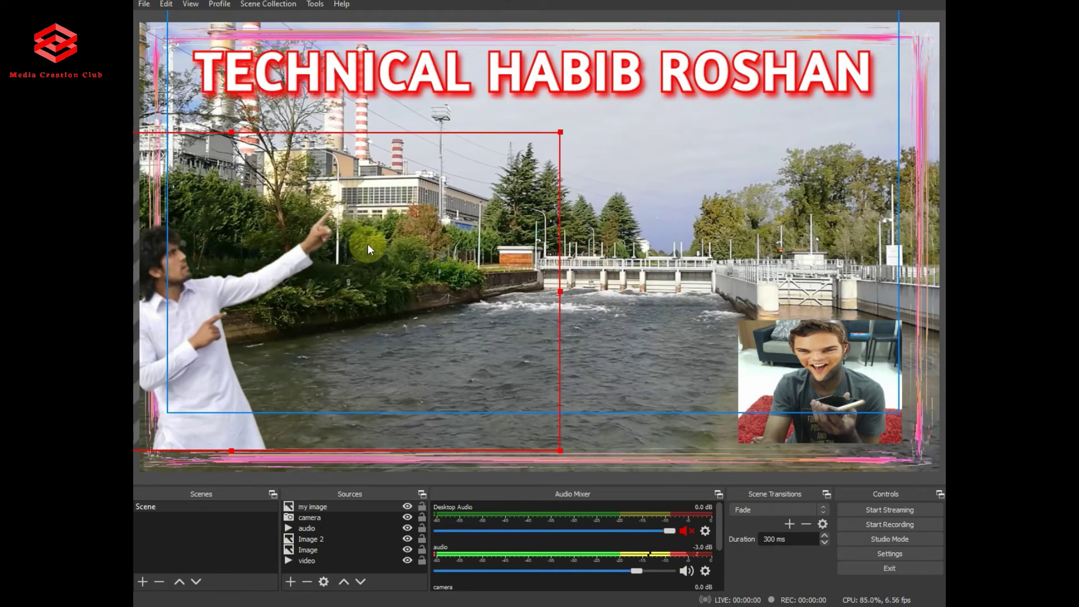
pyautogui.moveTo(368, 244); pyautogui.dragTo(271, 194)
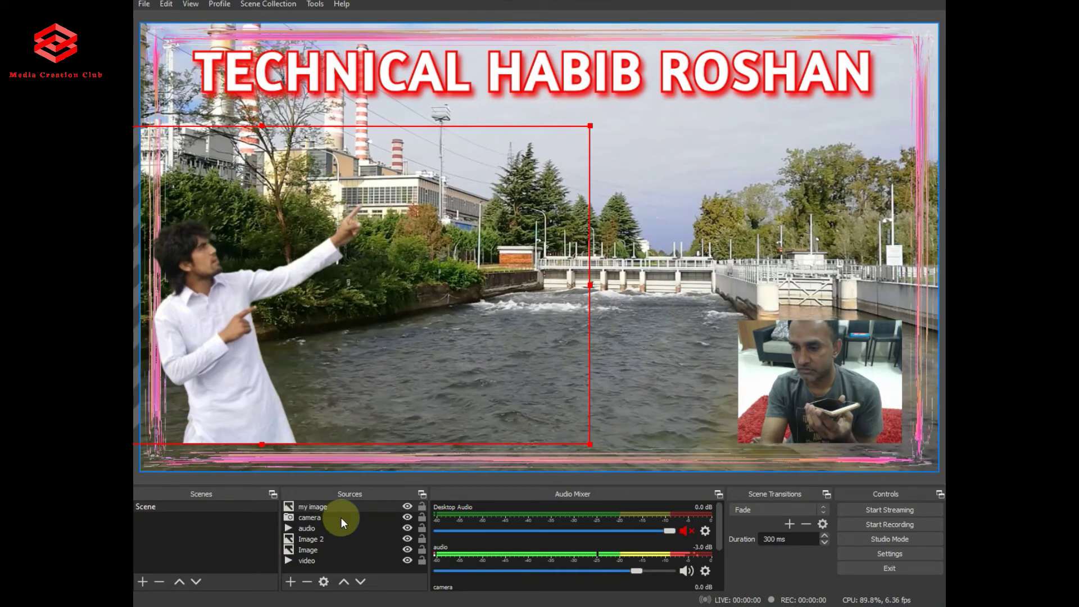
# - Delete the camera source from the scene
pyautogui.click(407, 518)
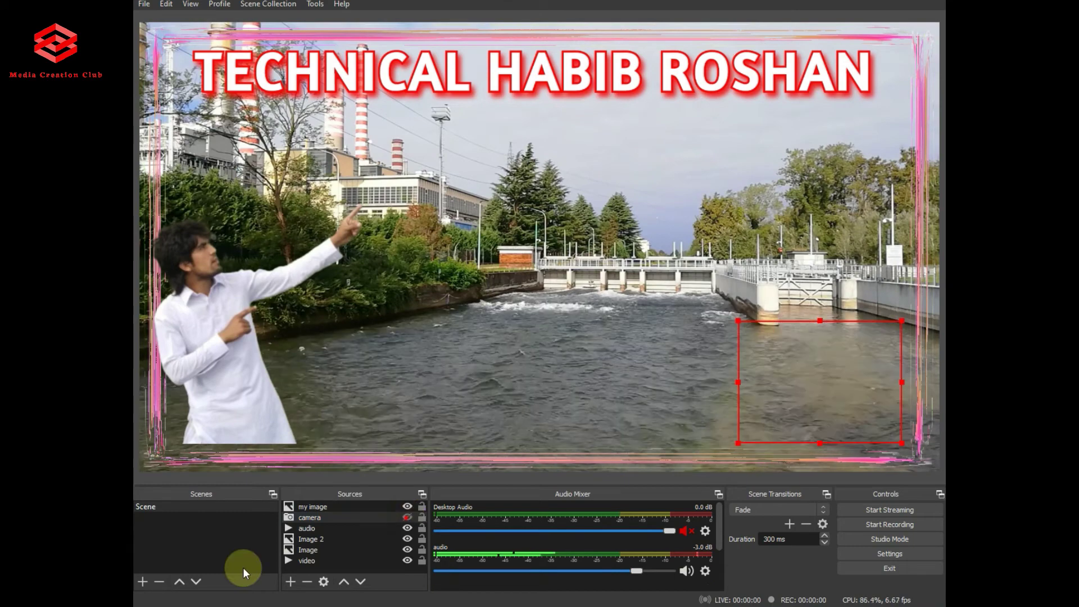
pyautogui.click(307, 582)
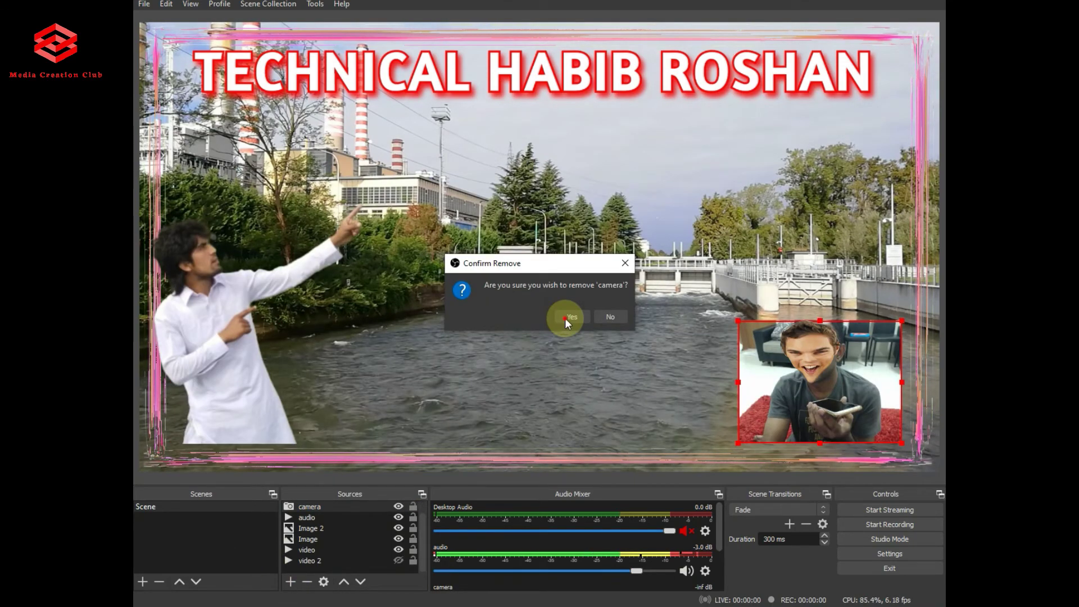
pyautogui.click(569, 317)
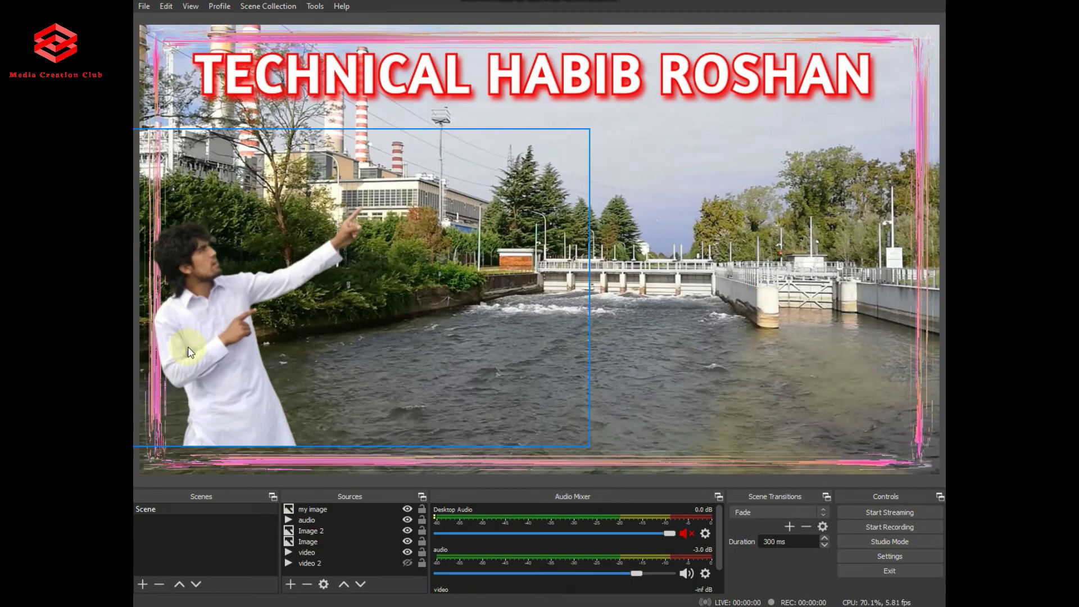
# - Check the remaining sources by selecting the background, the cut-out man, then the full-frame background
pyautogui.click(842, 390)
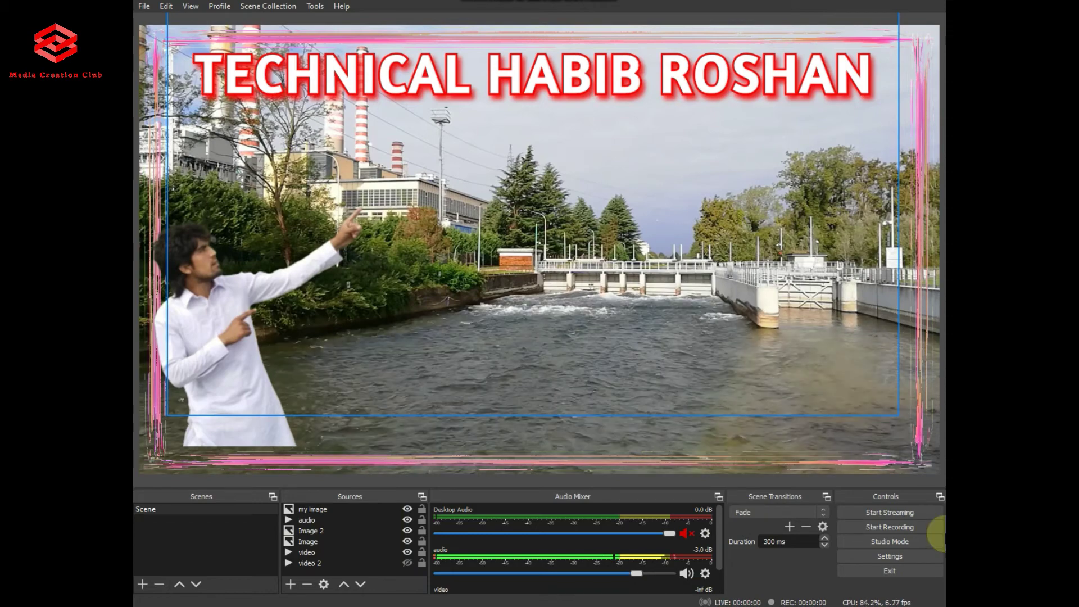
pyautogui.click(937, 309)
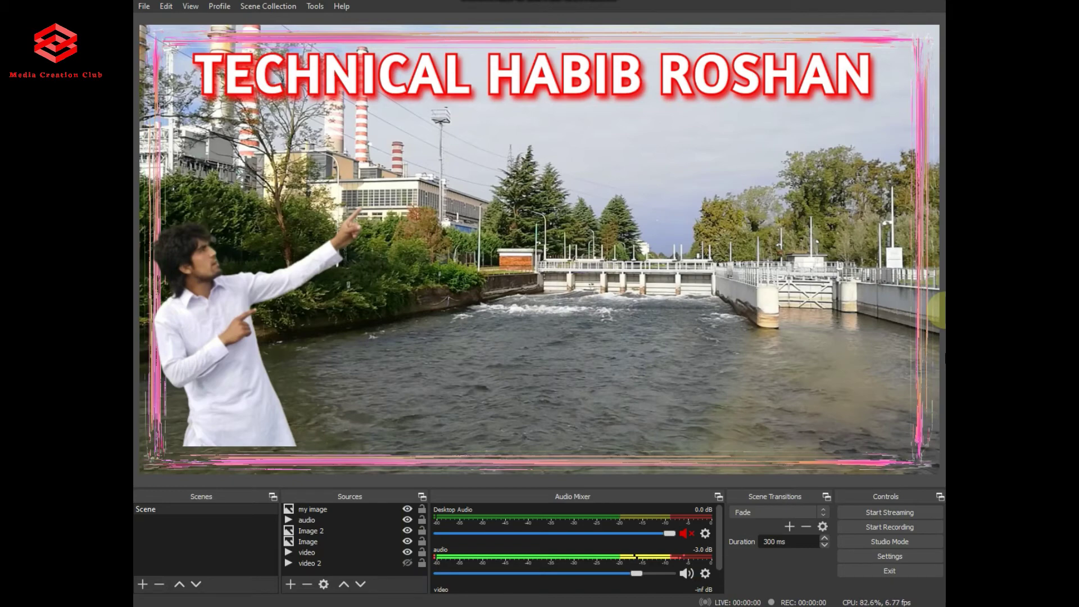
pyautogui.click(313, 509)
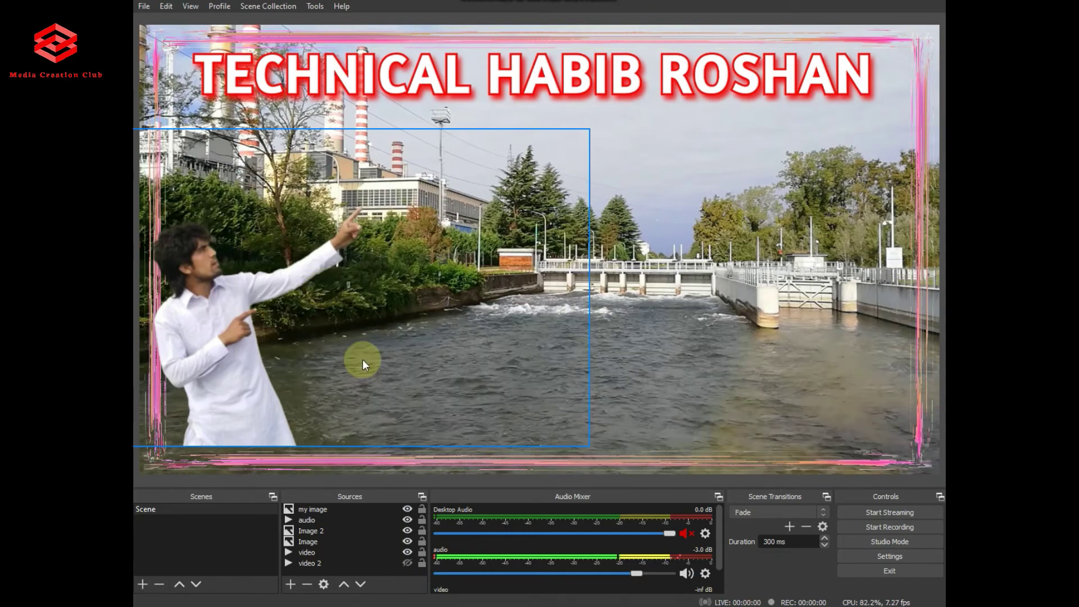
pyautogui.click(330, 476)
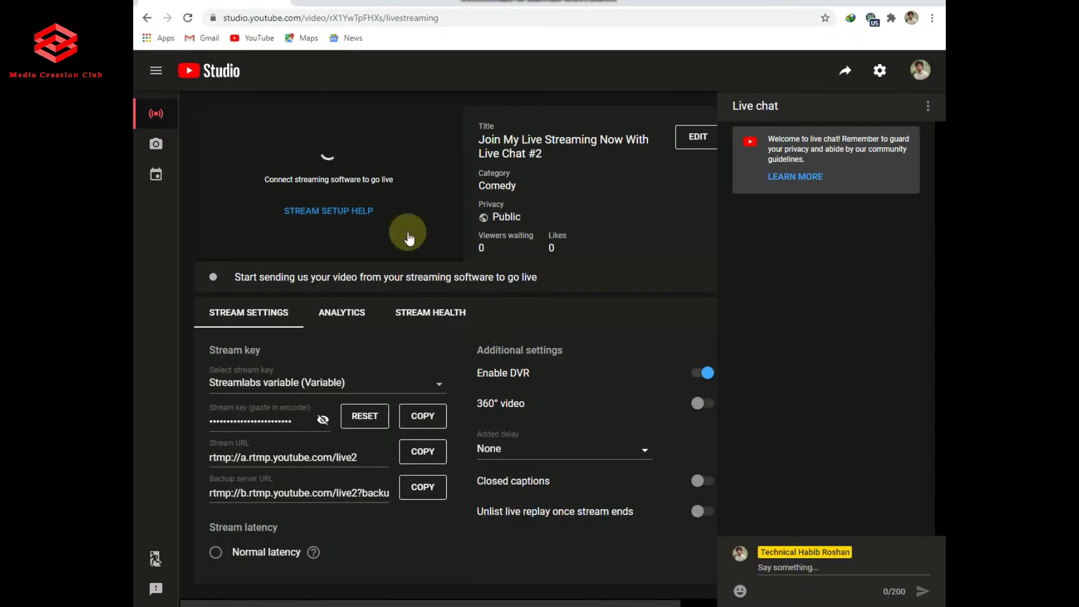
# - Copy the stream key from YouTube Studio and return to OBS Studio
pyautogui.click(420, 418)
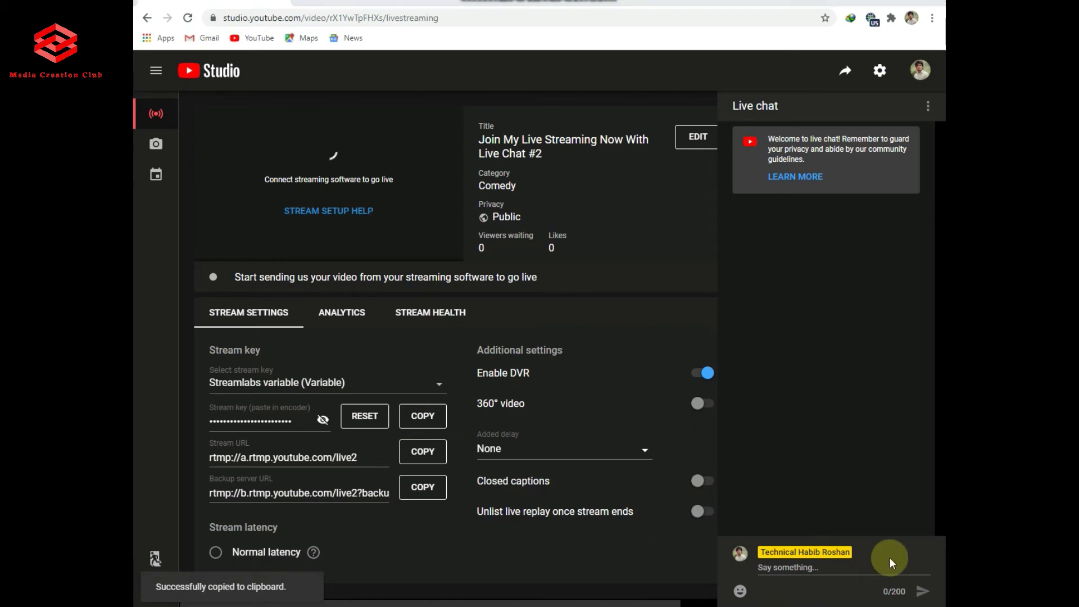
pyautogui.hotkey('alt', 'Tab')
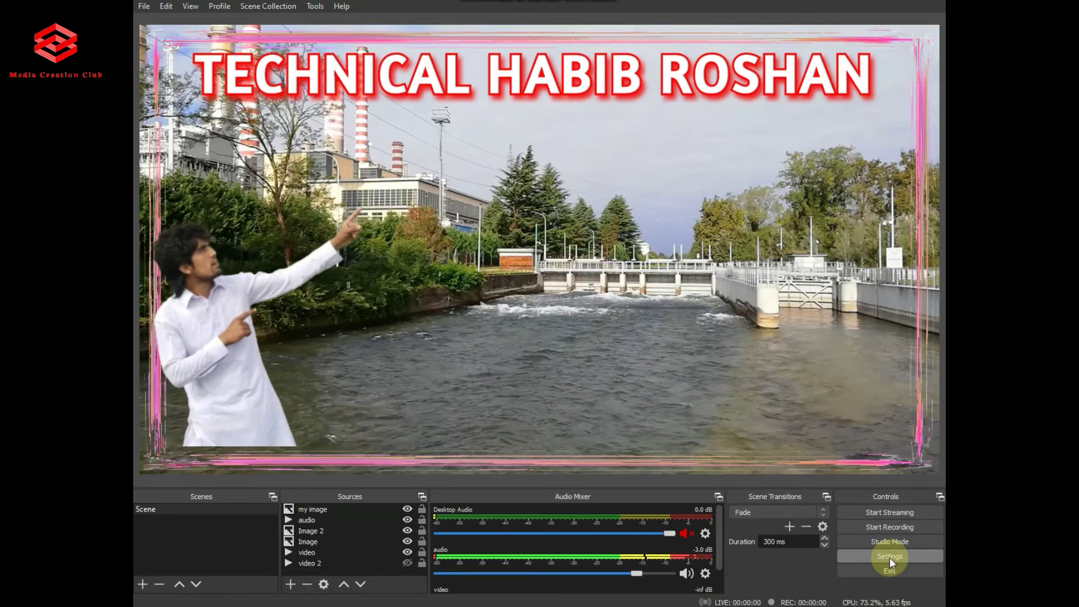
# - Configure streaming to YouTube / YouTube Gaming on the Primary YouTube ingest server with the copied key
pyautogui.click(889, 558)
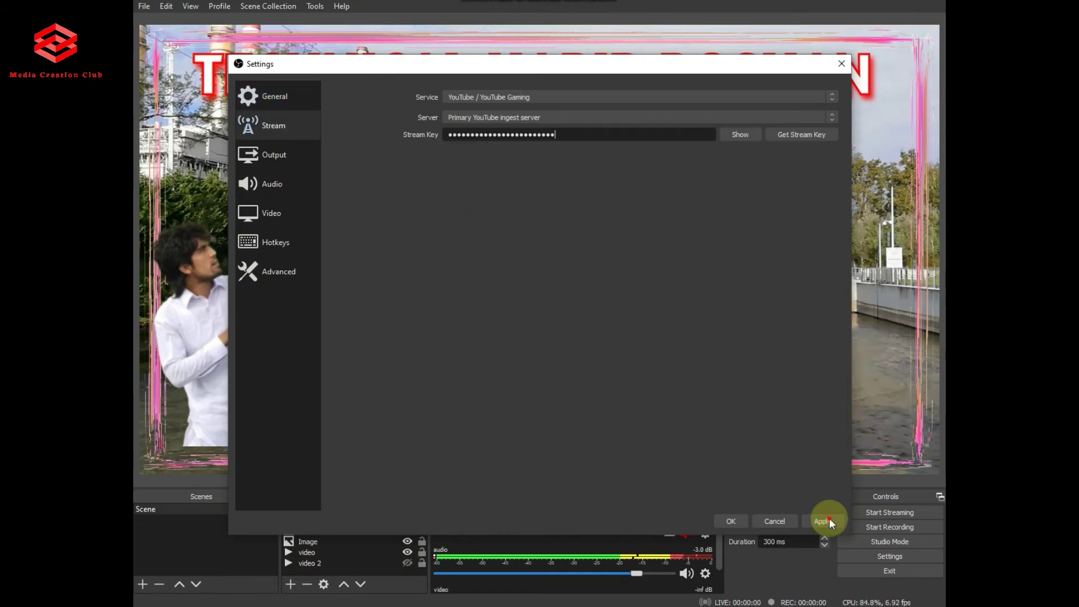
pyautogui.click(828, 521)
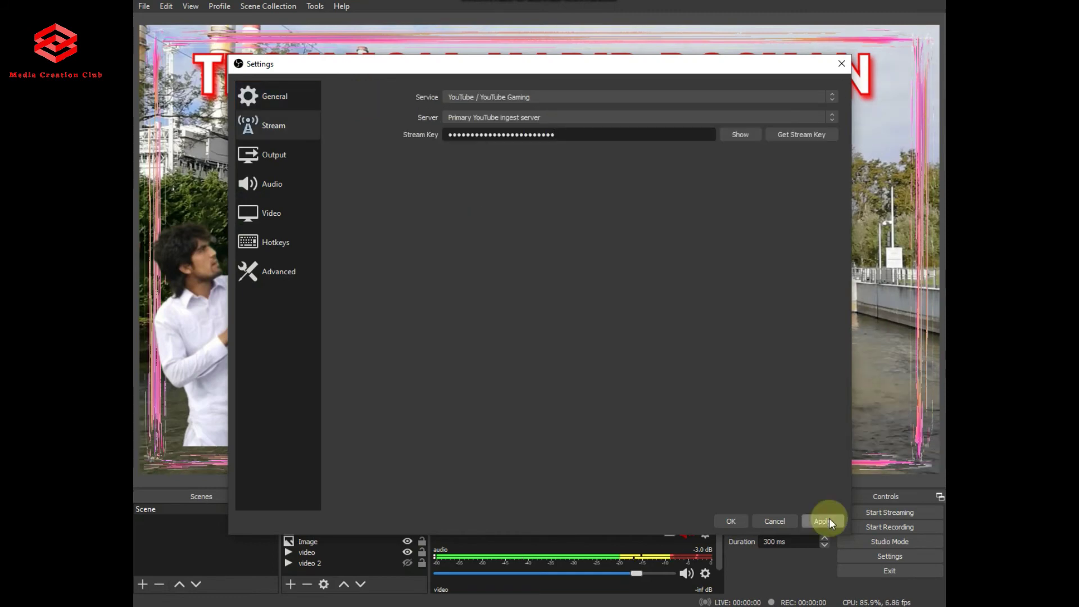
pyautogui.click(725, 522)
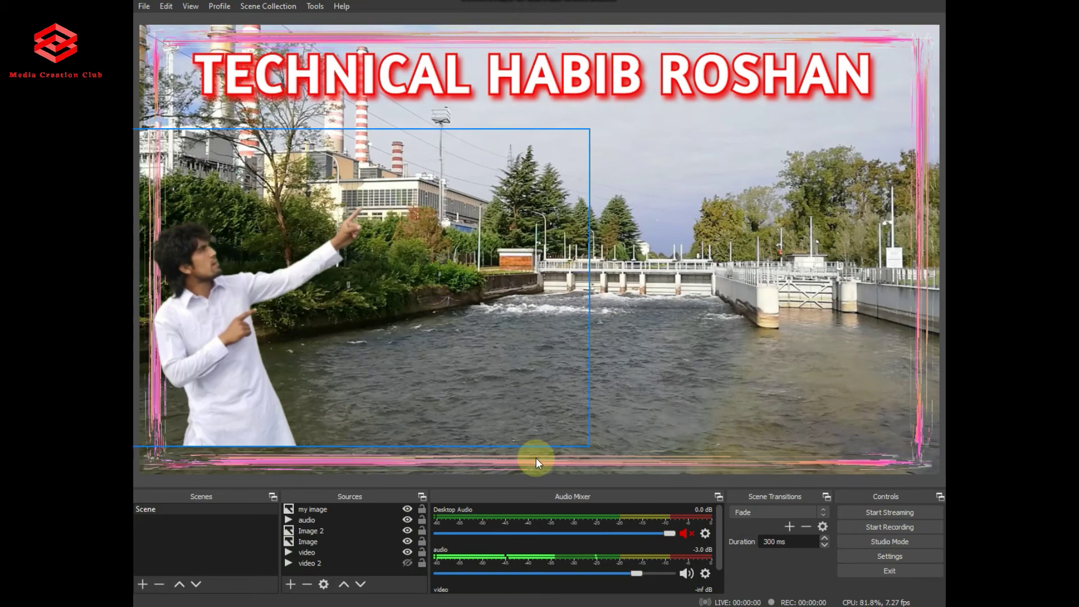
# - Start broadcasting the scene live to YouTube
pyautogui.click(891, 515)
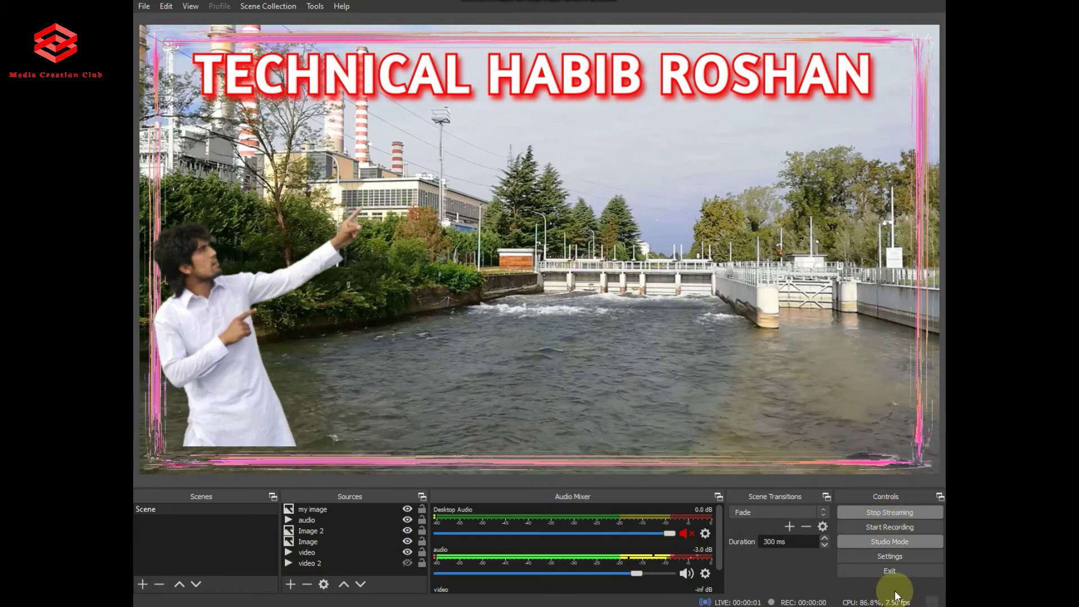